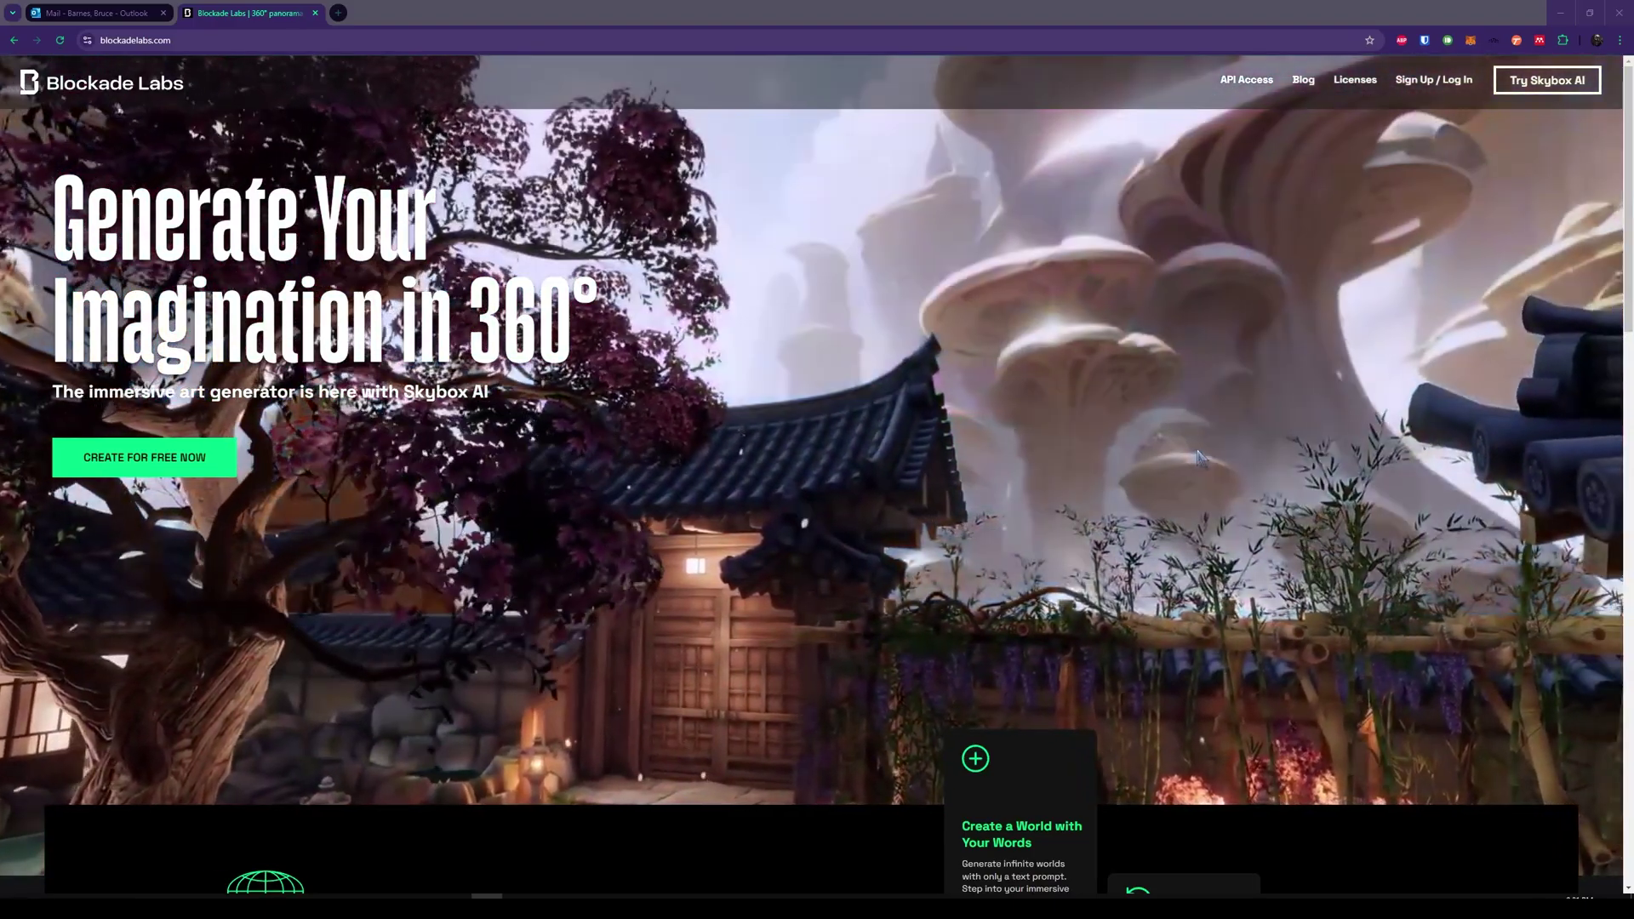
# Step: Scroll the Skybox AI gallery and turn the sample panorama toward the buildings
pyautogui.scroll(-2, 1191, 462)
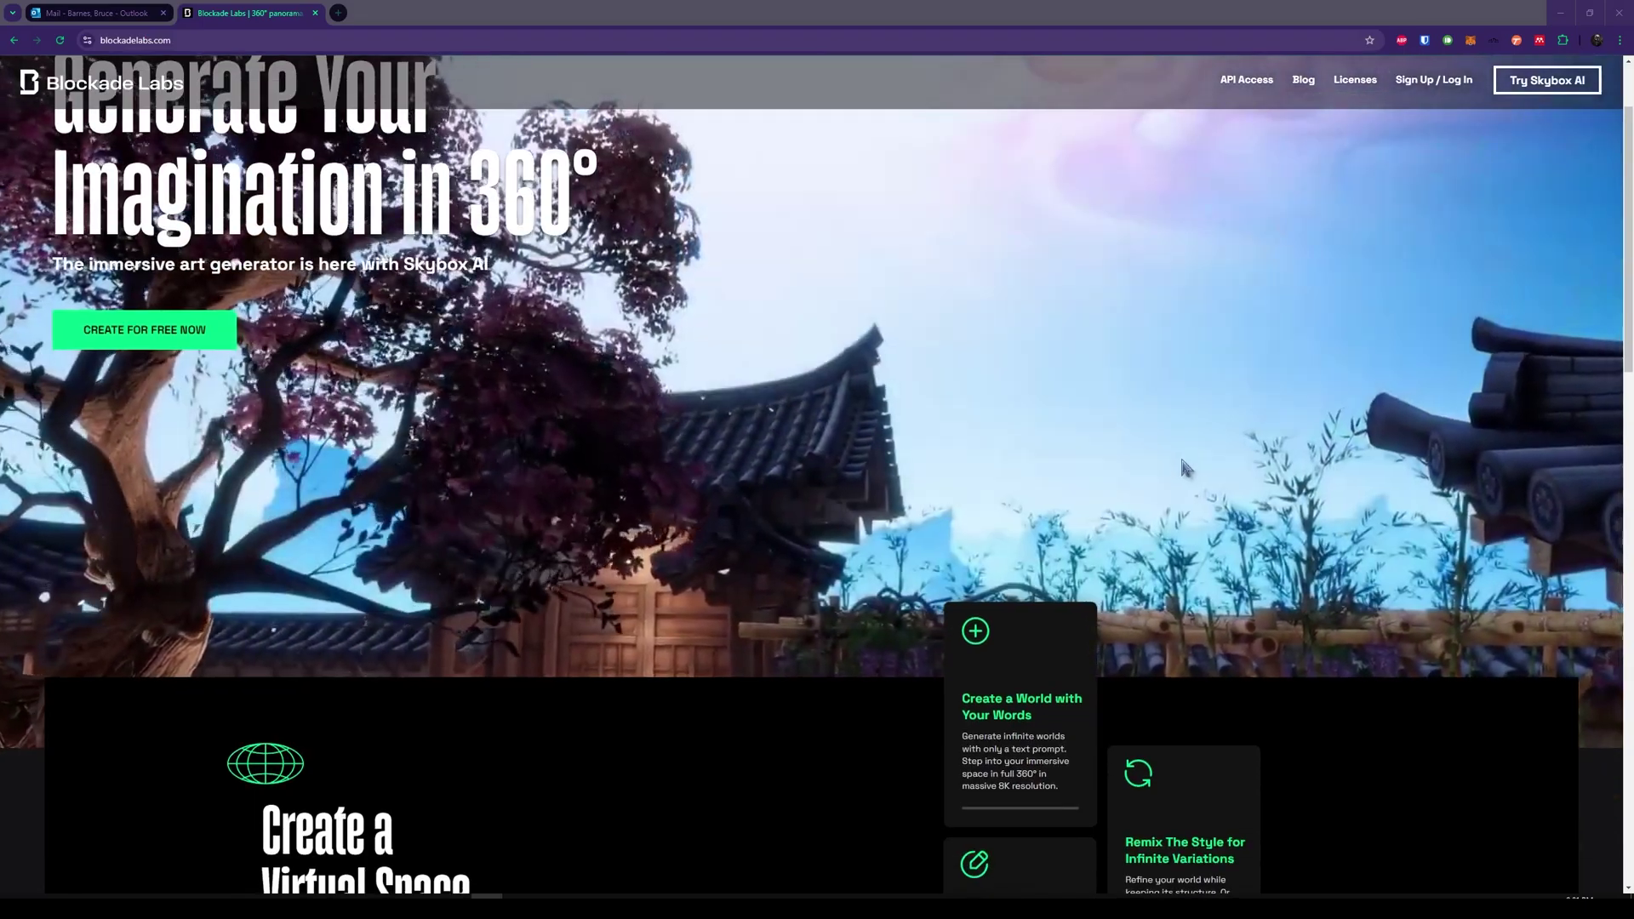
pyautogui.scroll(-4, 1174, 464)
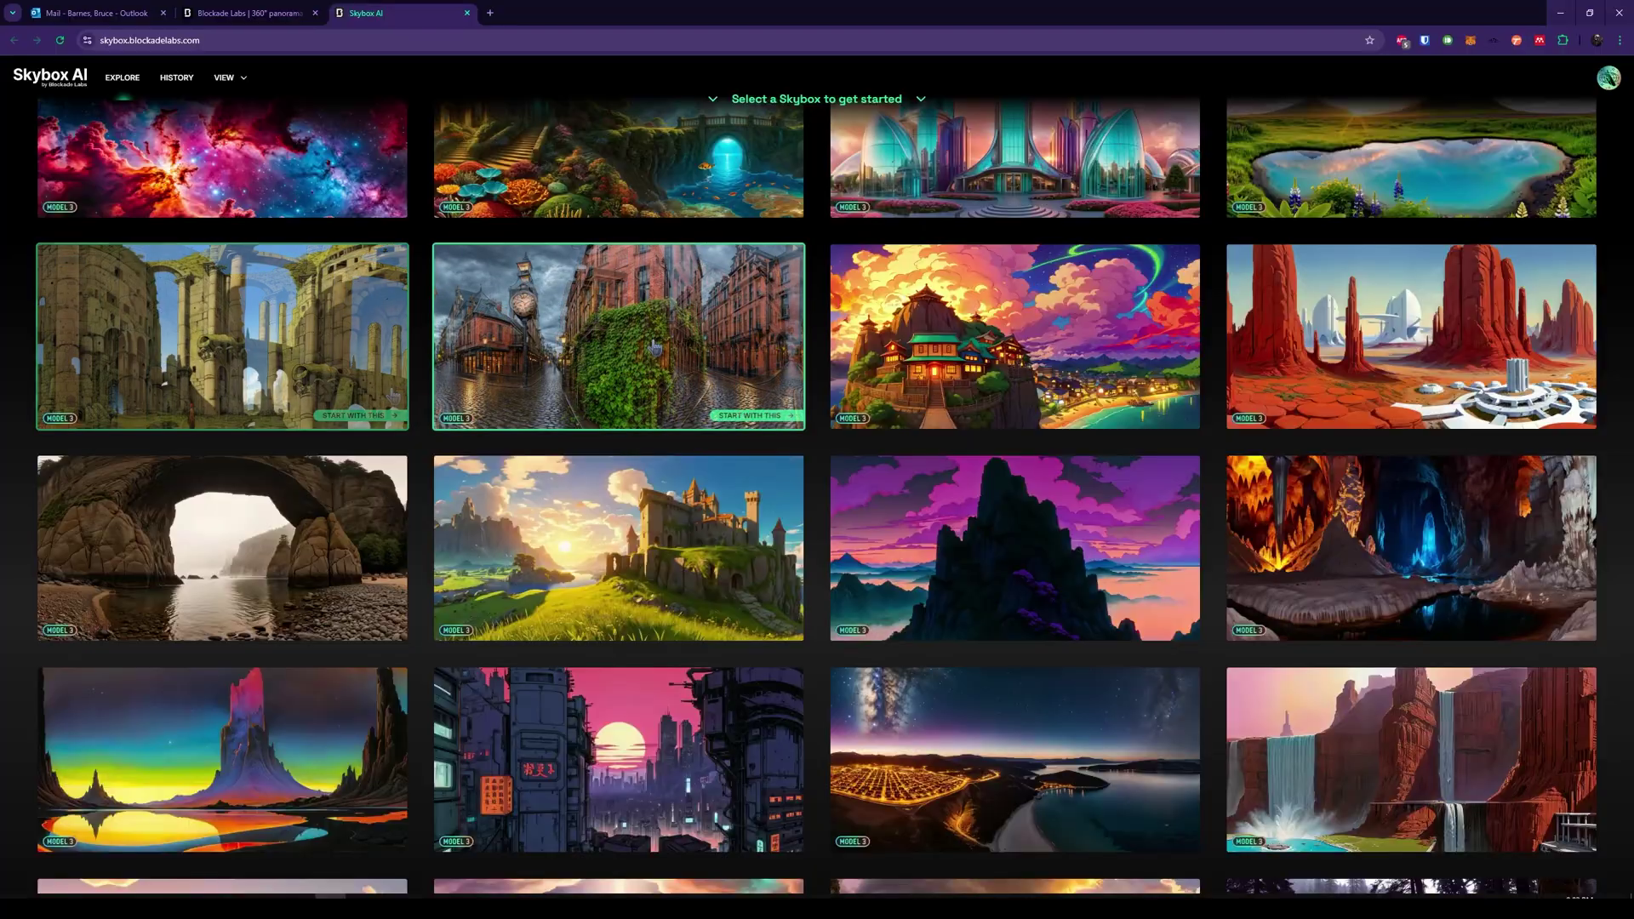
pyautogui.scroll(-10, 817, 181)
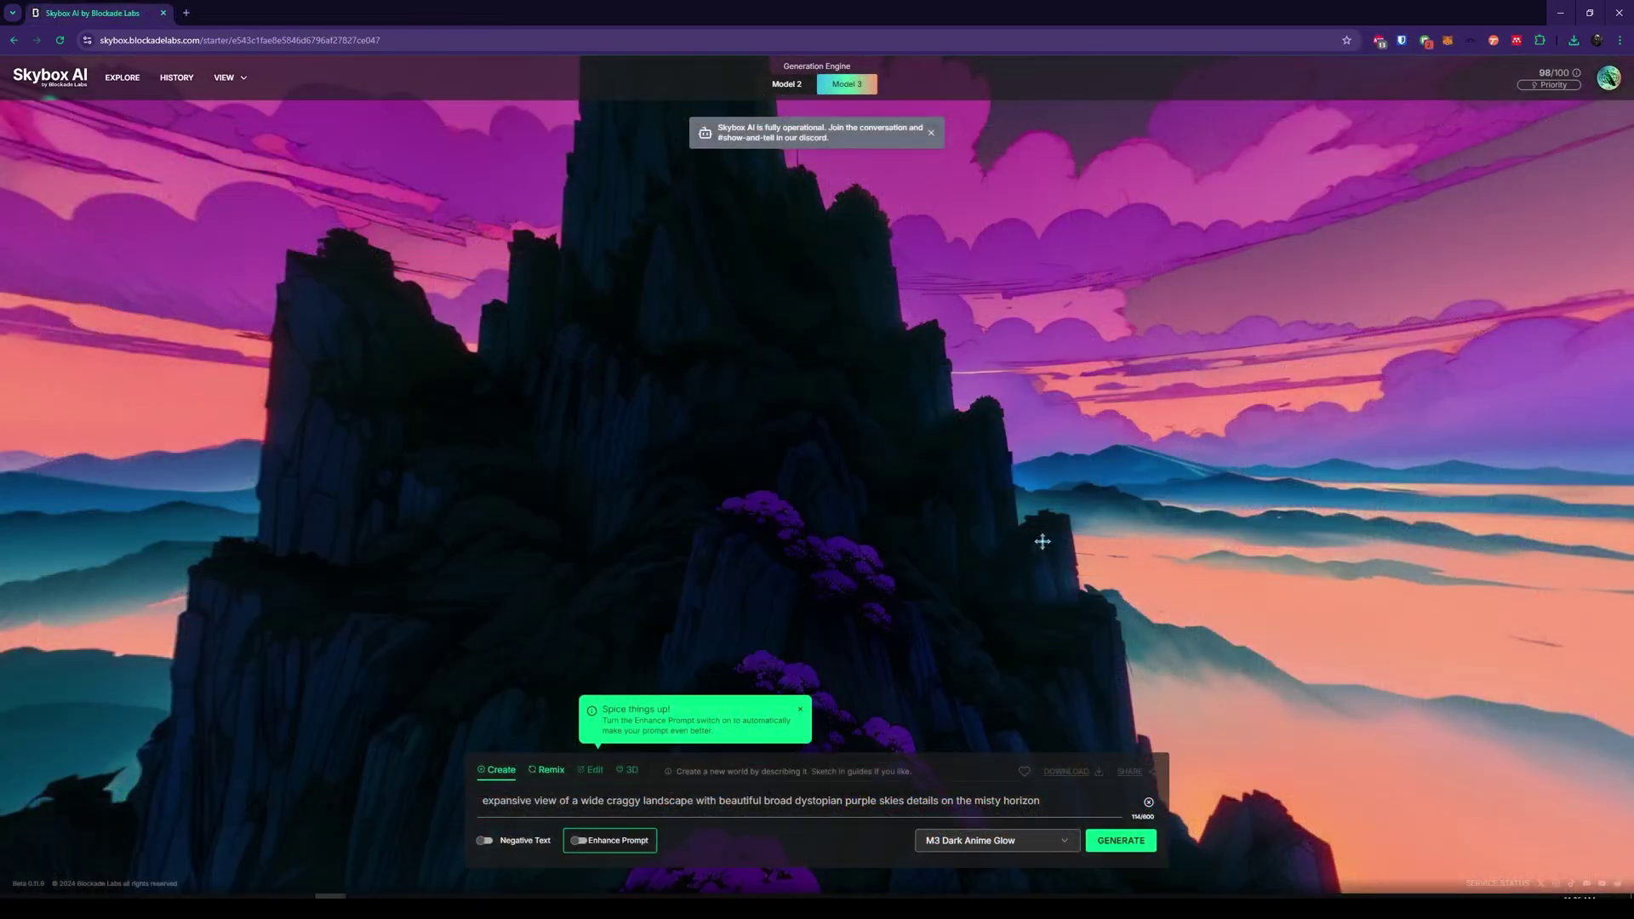
pyautogui.moveTo(1040, 536); pyautogui.dragTo(784, 697)
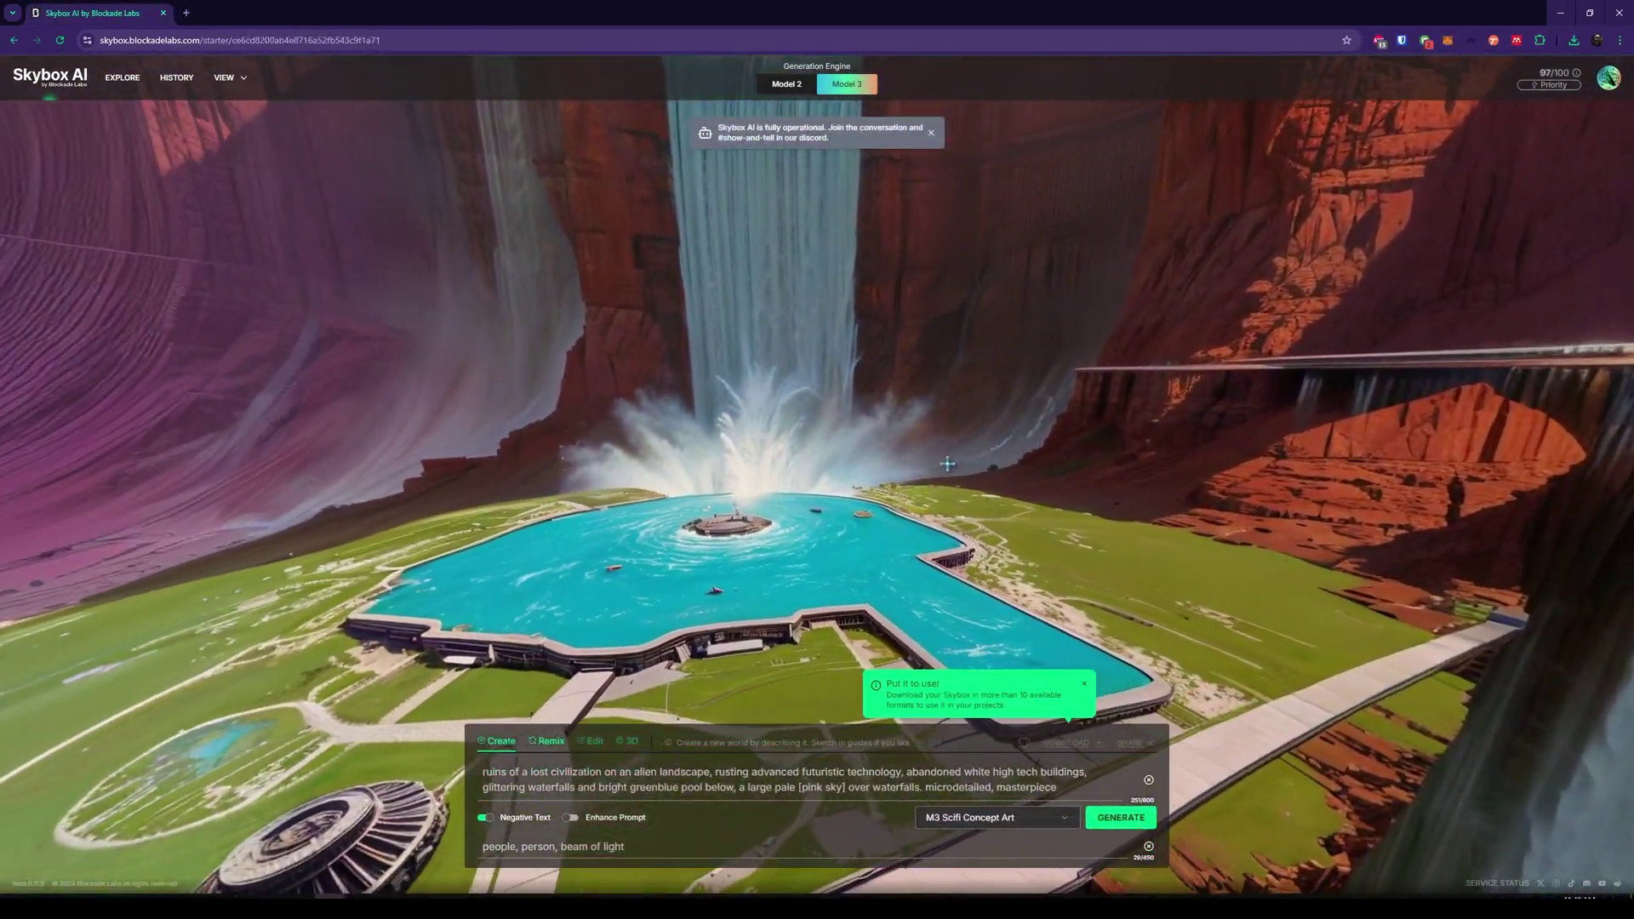
pyautogui.moveTo(947, 463); pyautogui.dragTo(1225, 532)
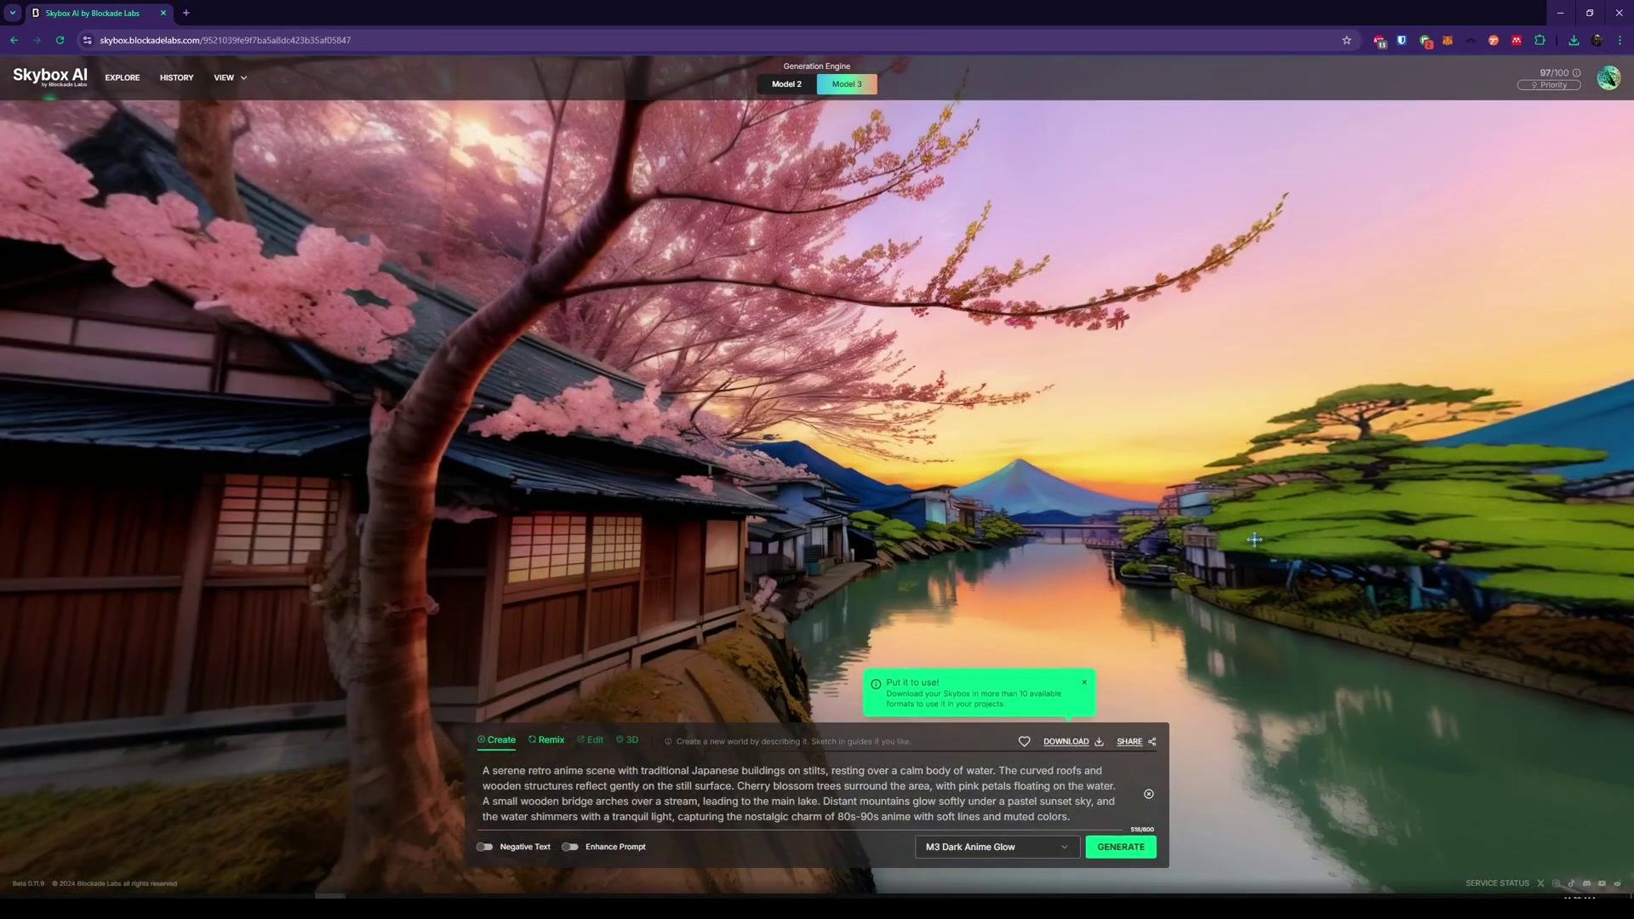
pyautogui.moveTo(1254, 540); pyautogui.dragTo(1288, 427)
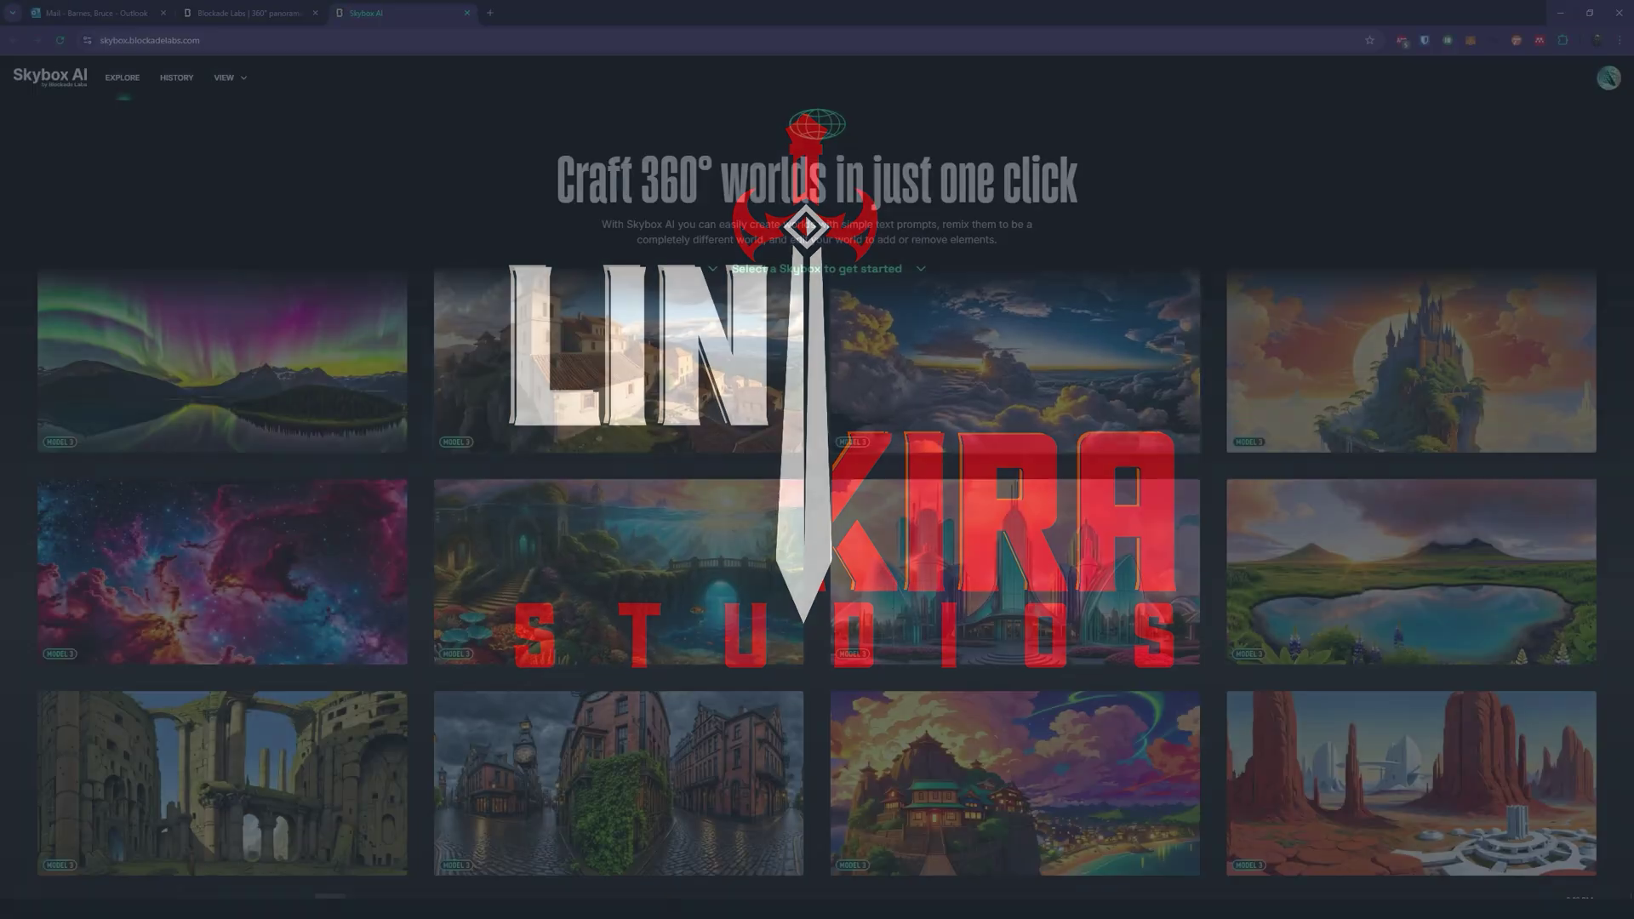
# Step: Keep browsing further down the preset skybox thumbnails
pyautogui.scroll(-4, 1280, 170)
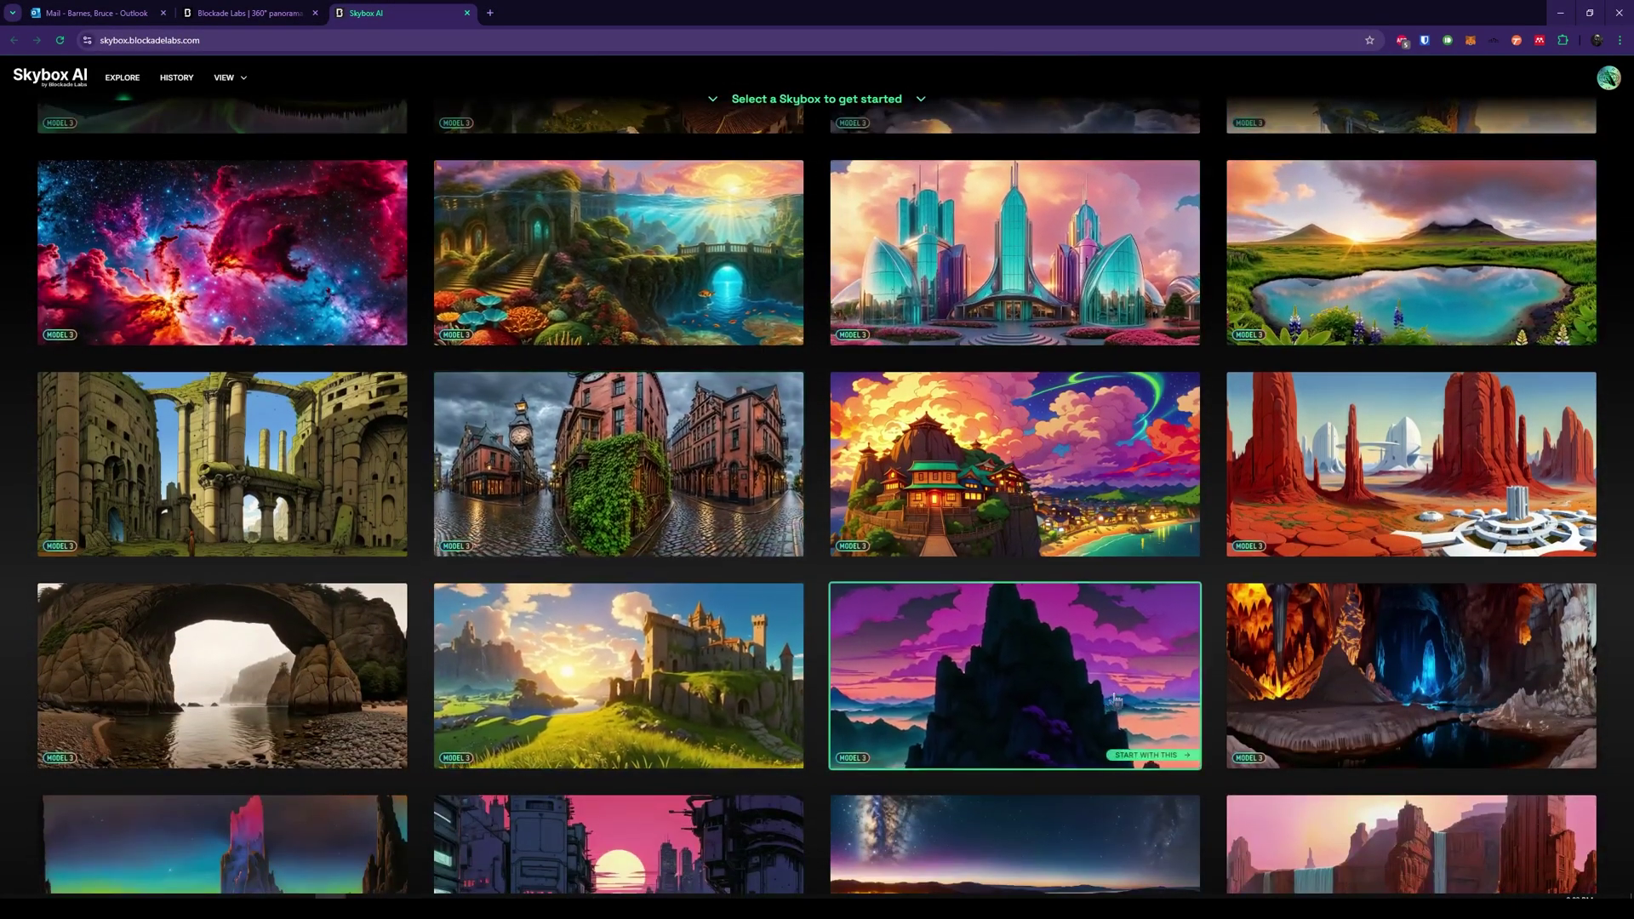
pyautogui.moveTo(1441, 760)
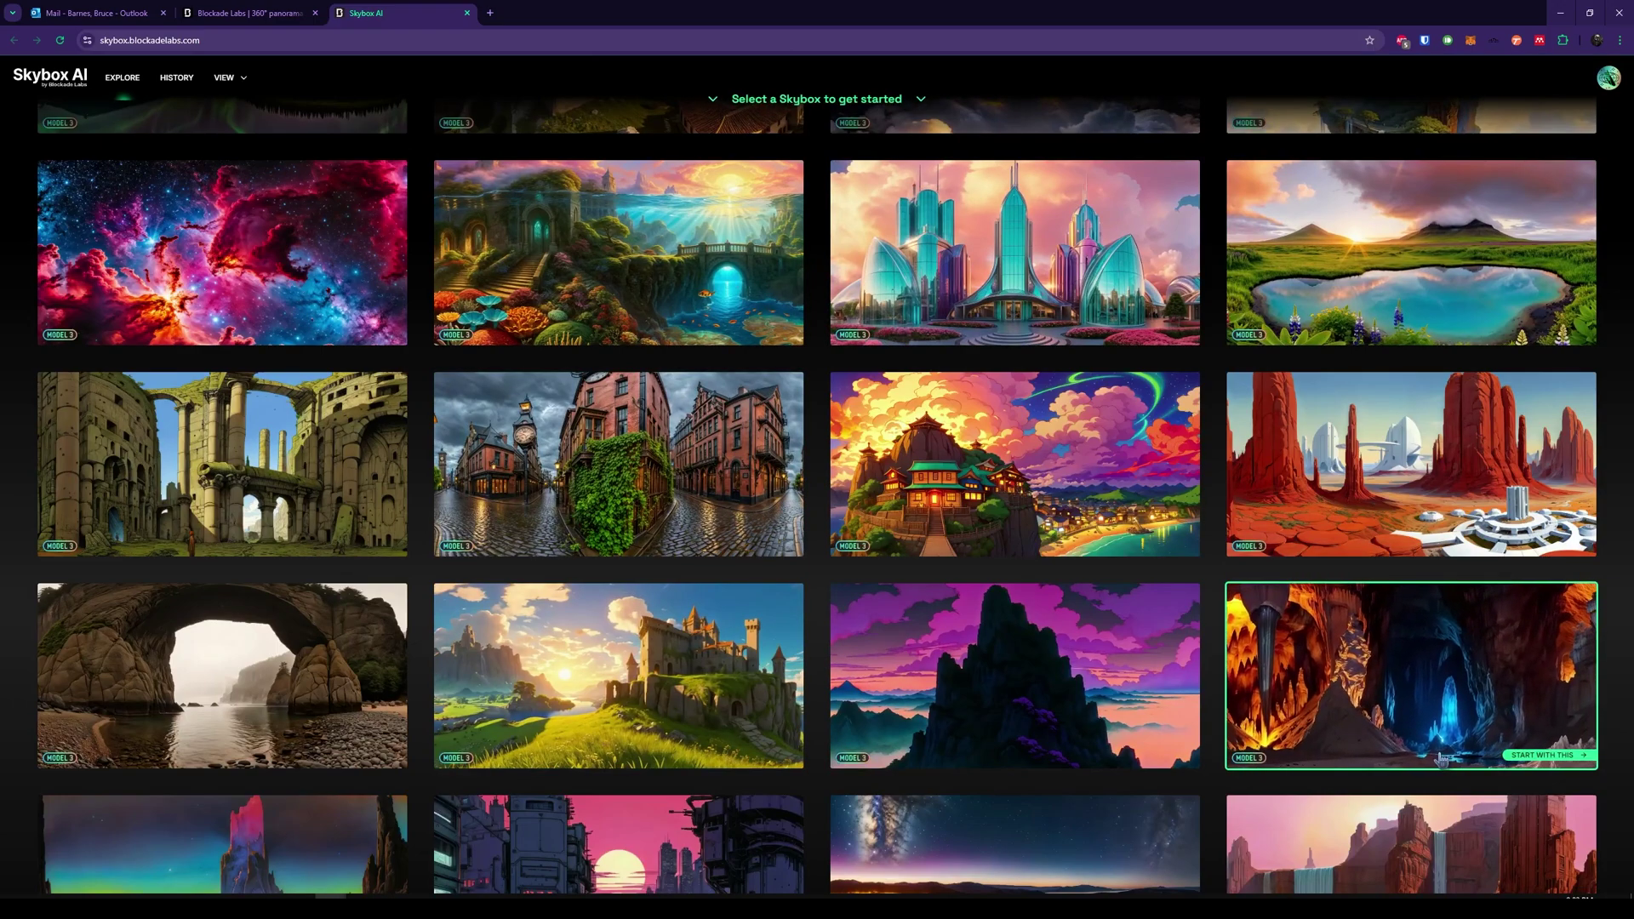
pyautogui.scroll(-3, 885, 515)
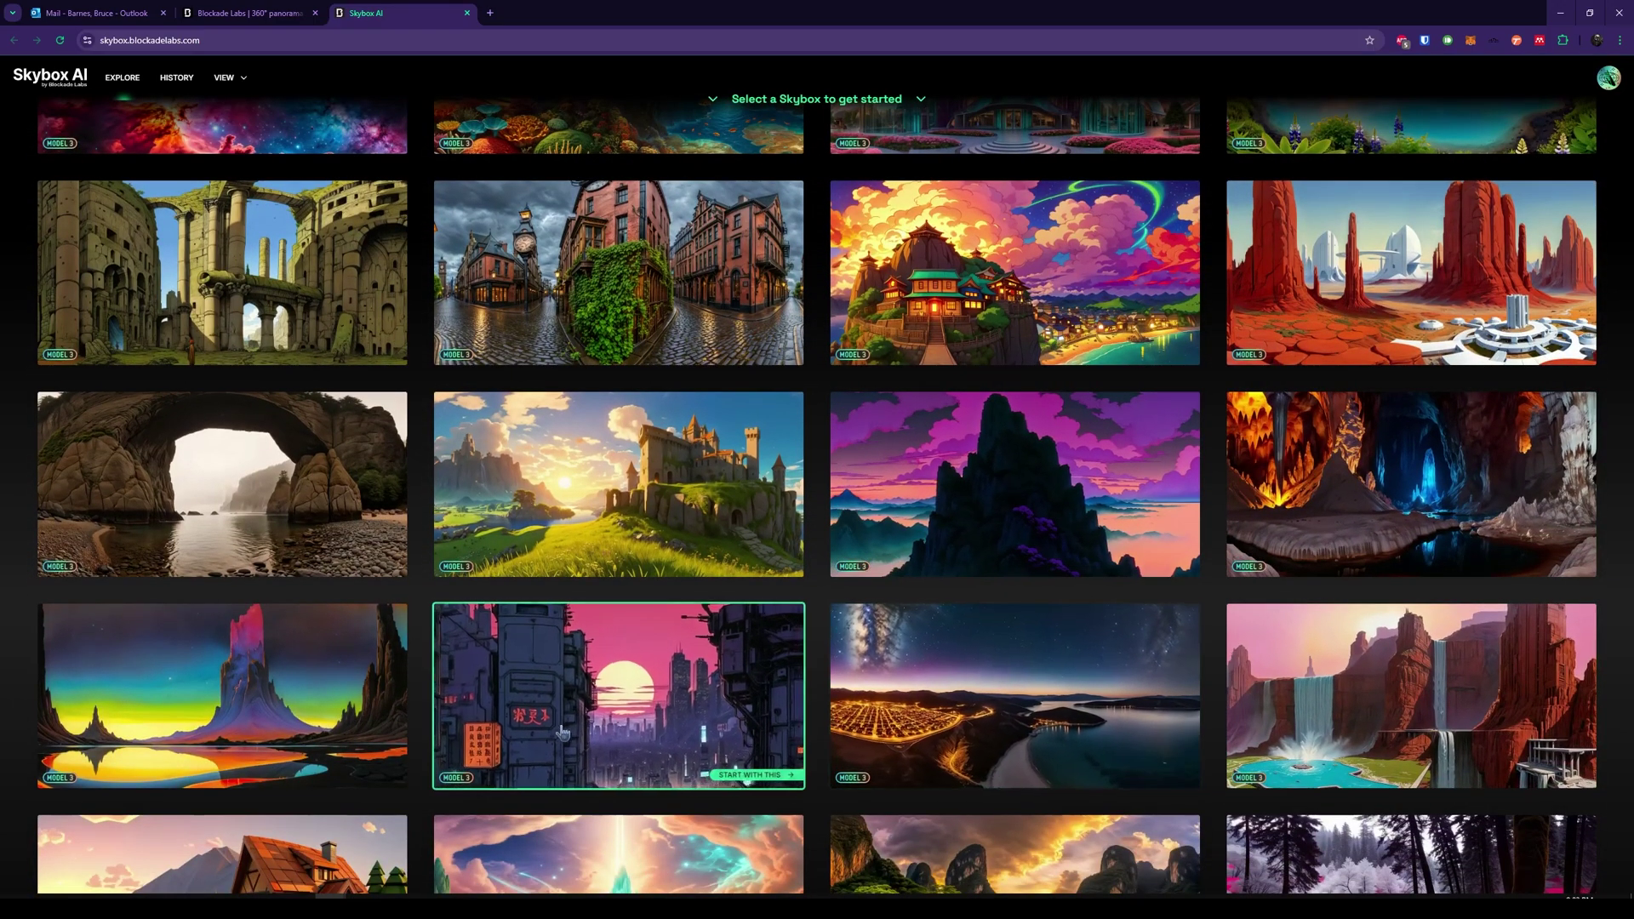
# Step: Start from the rainbow-mountain skybox and append glaciers, northern lights and a Saturn-like planet to its prompt
pyautogui.click(227, 709)
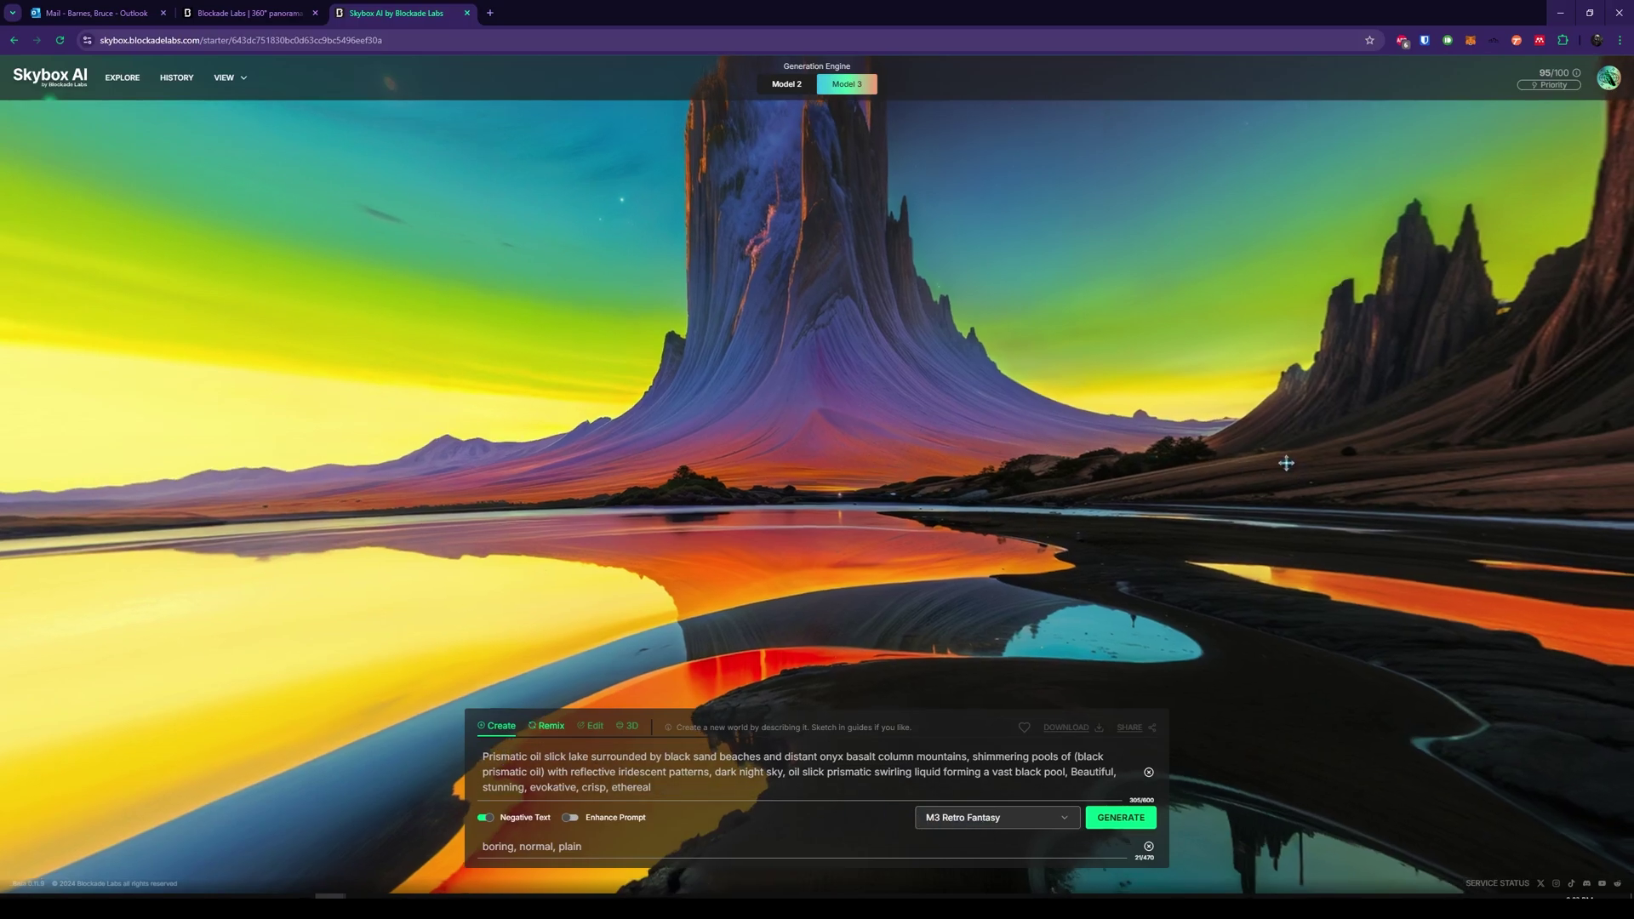
pyautogui.moveTo(1284, 462); pyautogui.dragTo(765, 482)
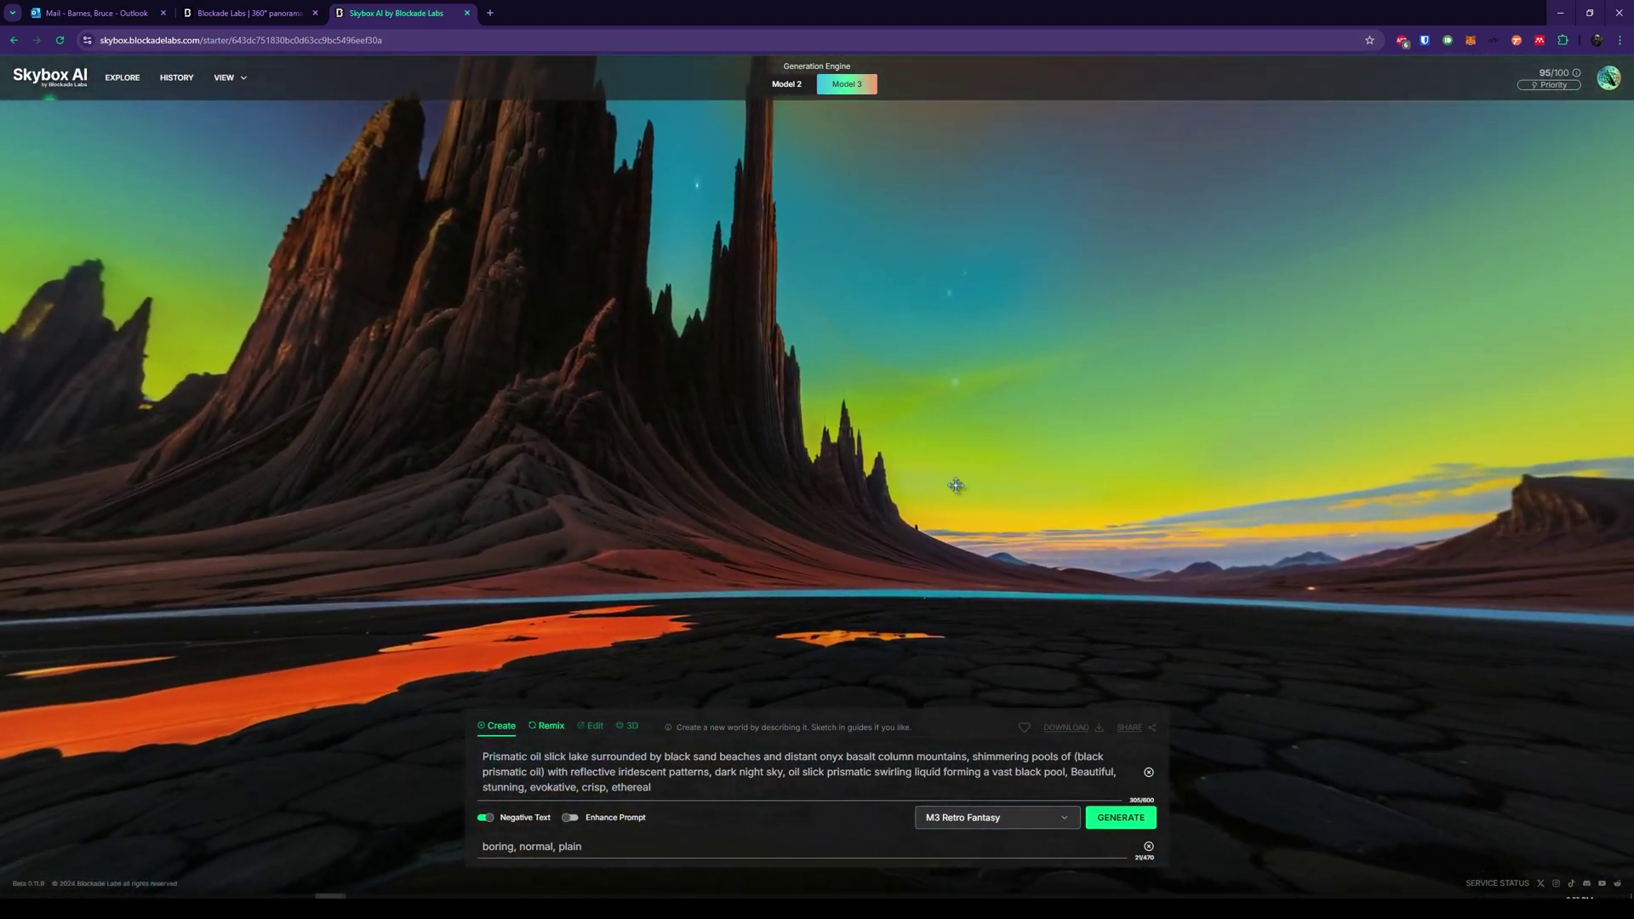
pyautogui.moveTo(1061, 492); pyautogui.dragTo(1501, 412)
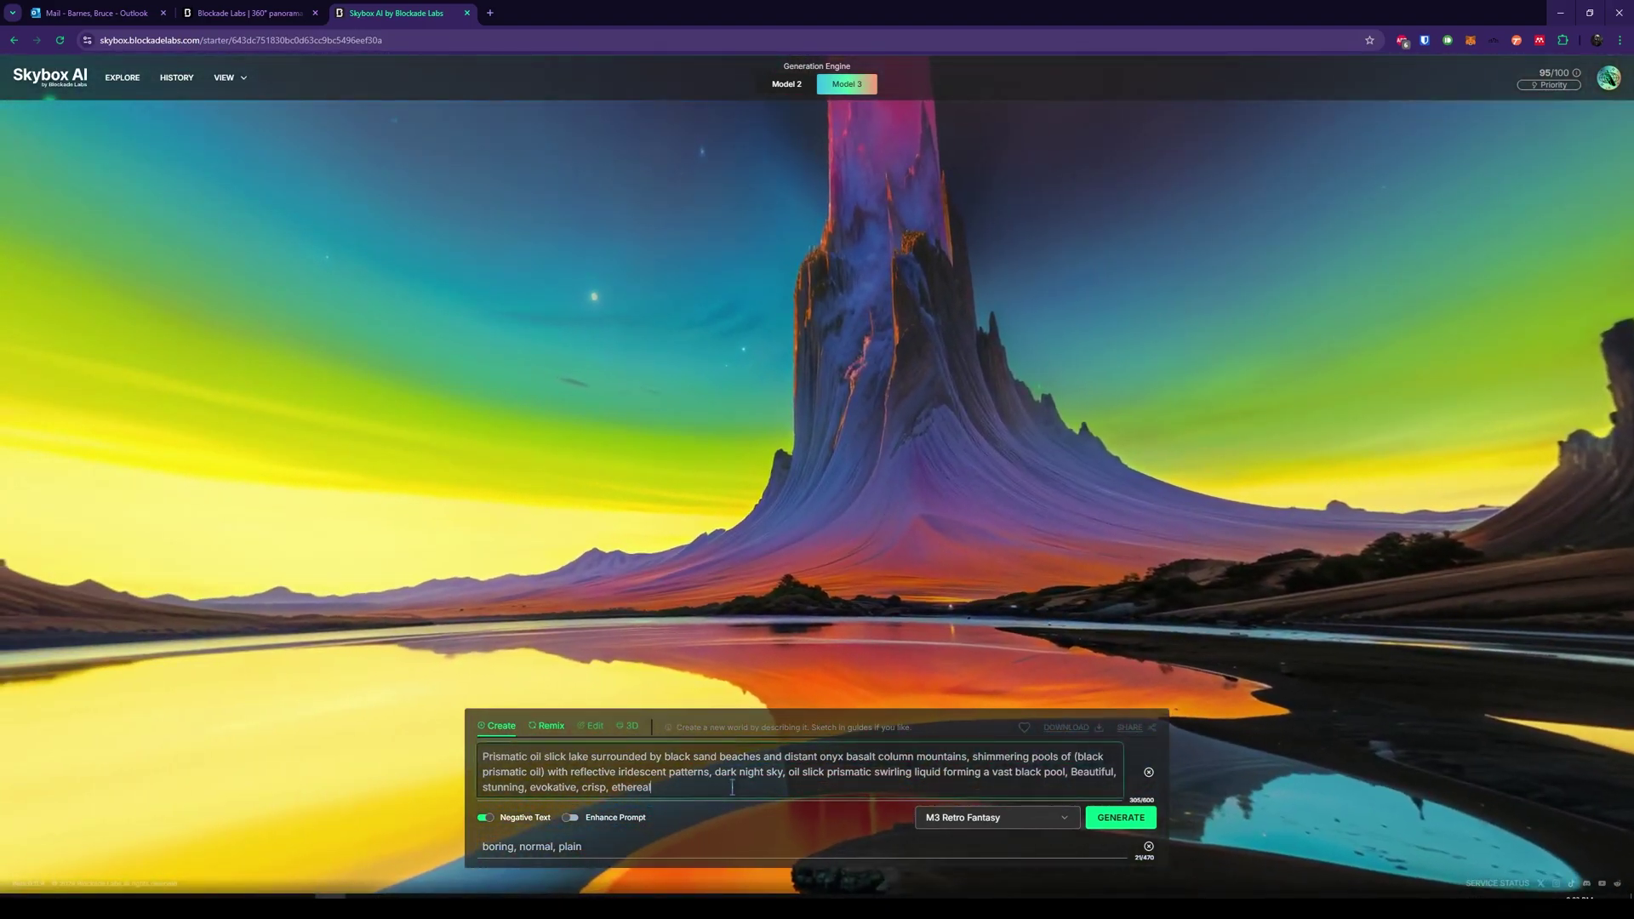
pyautogui.moveTo(740, 507); pyautogui.dragTo(1200, 466)
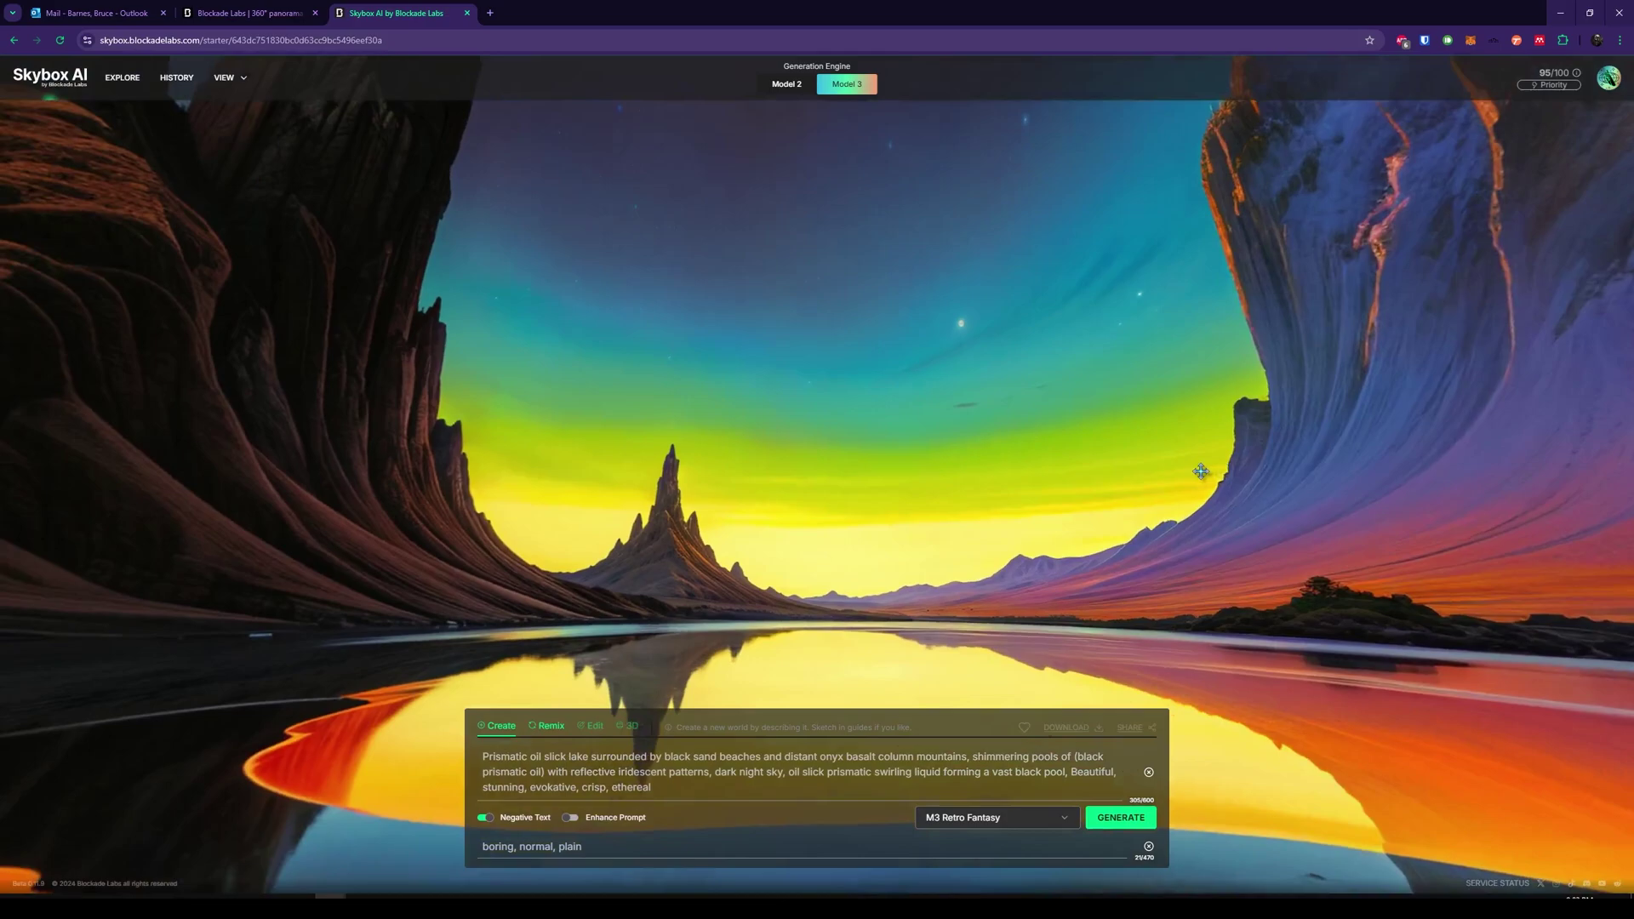
pyautogui.write(', northern lights, large saturn type planet on horizon')
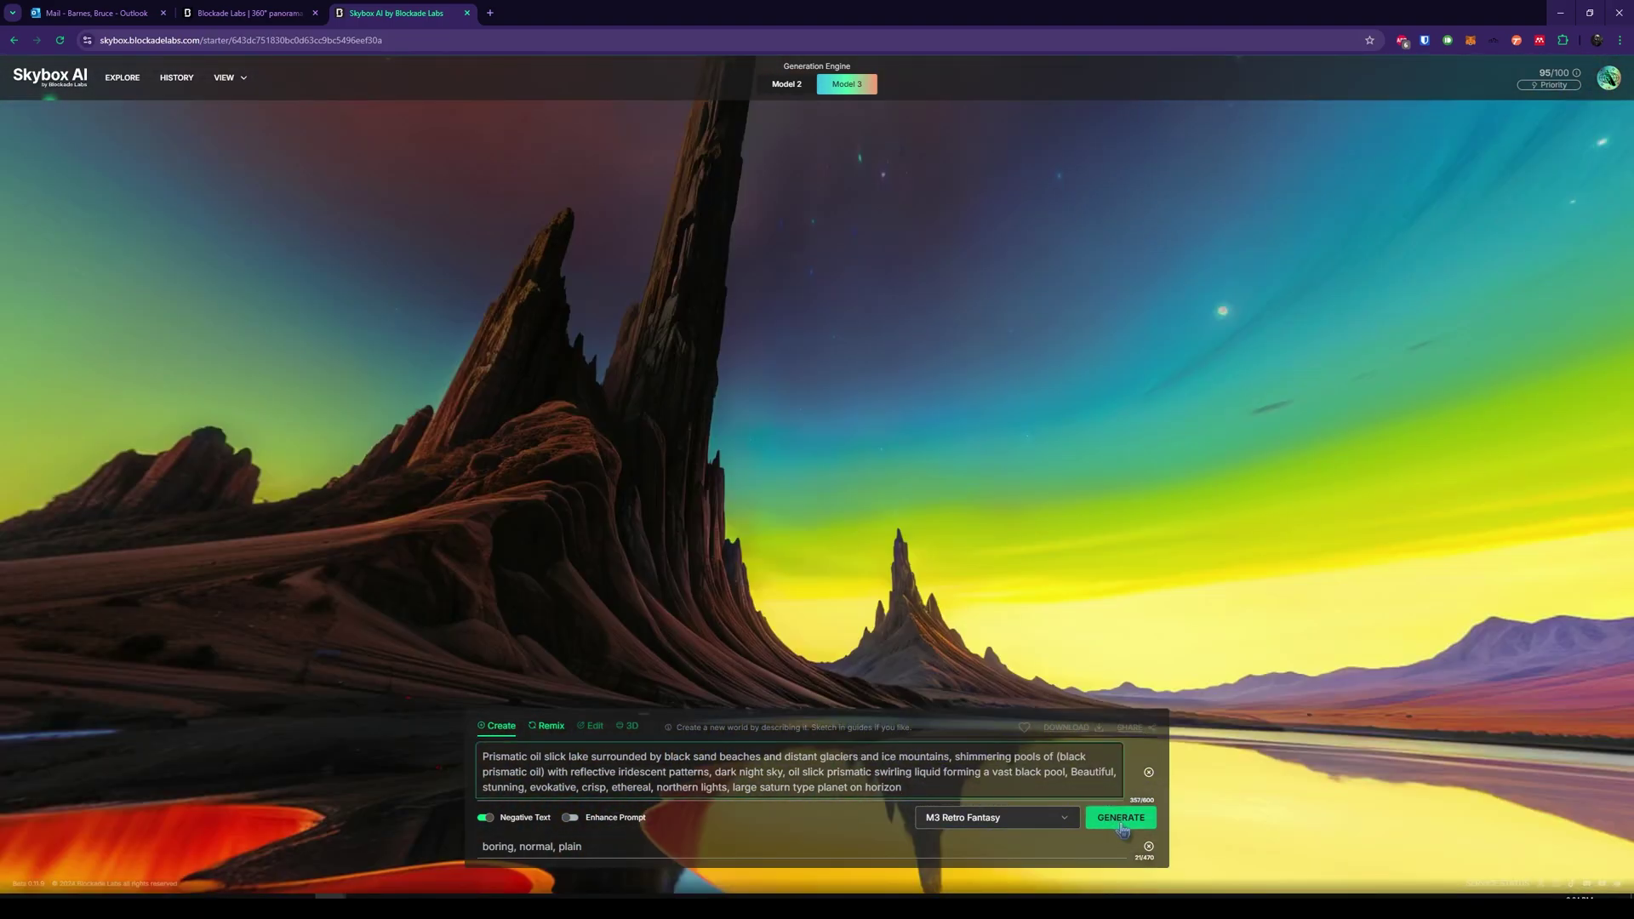
# Step: Generate the retro fantasy skybox and look around its icy spires and ringed planet
pyautogui.click(1121, 819)
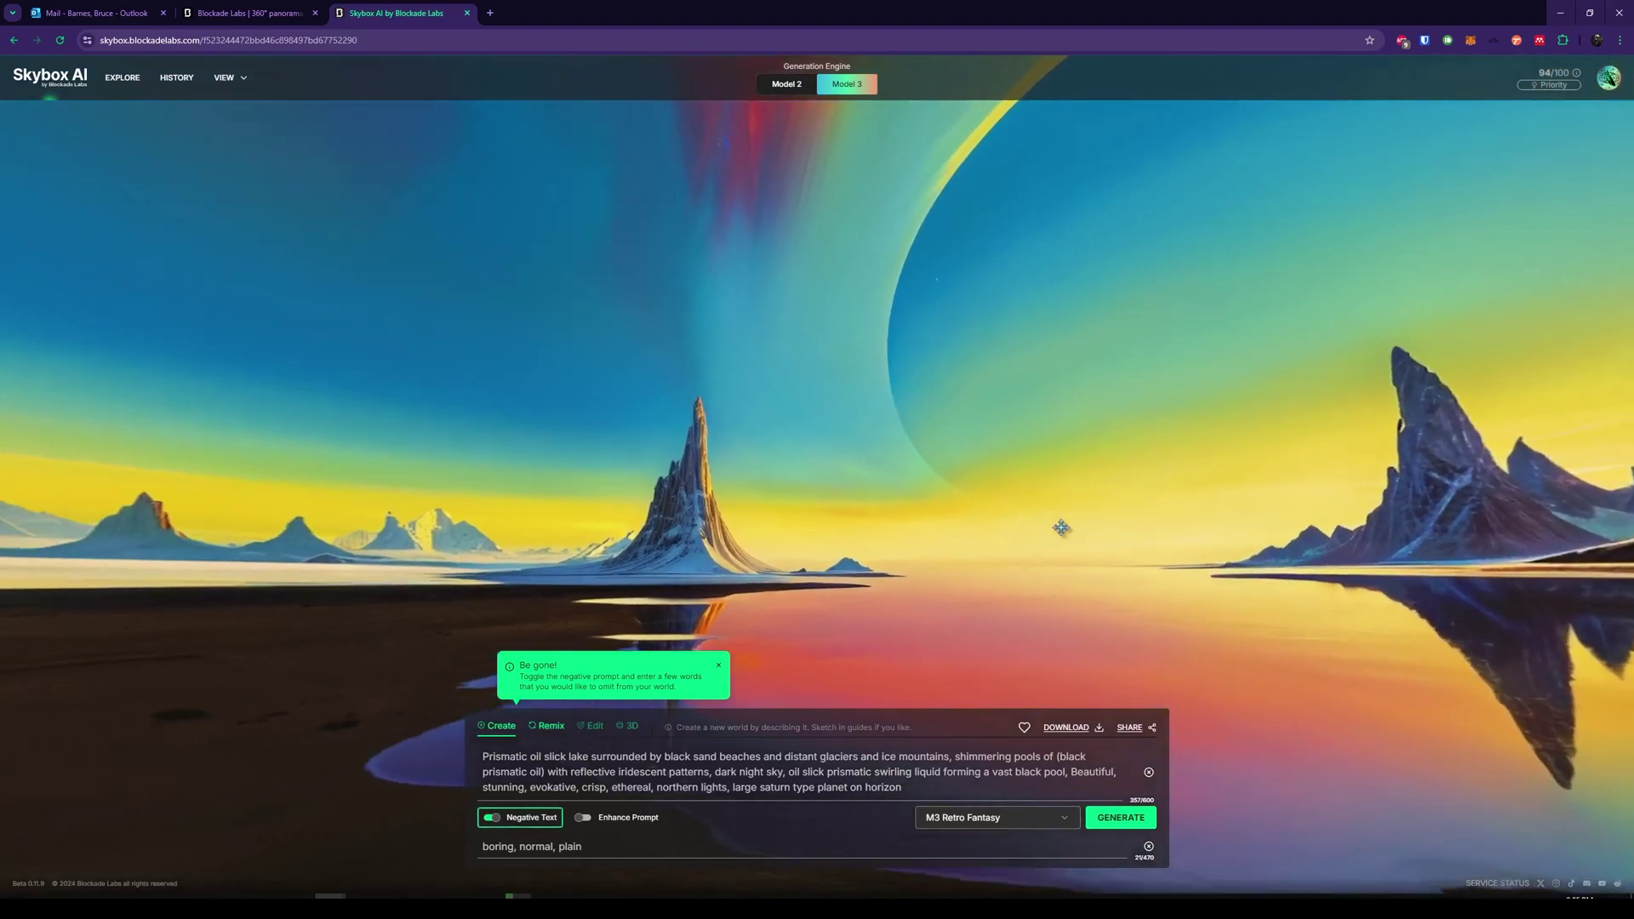
pyautogui.moveTo(1060, 527); pyautogui.dragTo(797, 403)
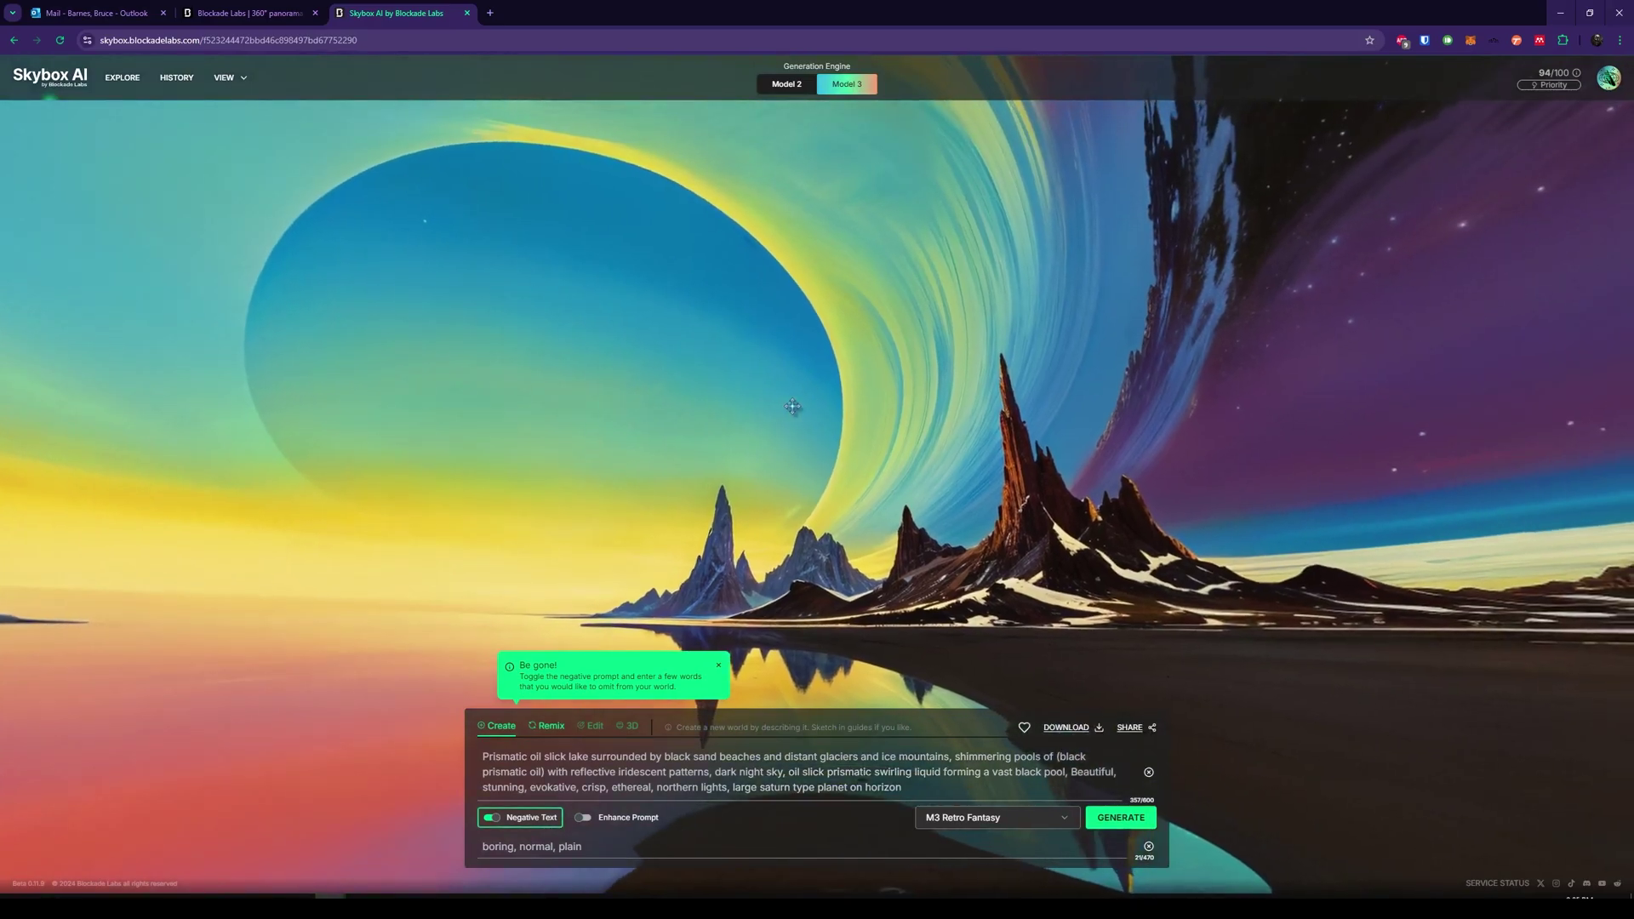
pyautogui.moveTo(1021, 415); pyautogui.dragTo(616, 364)
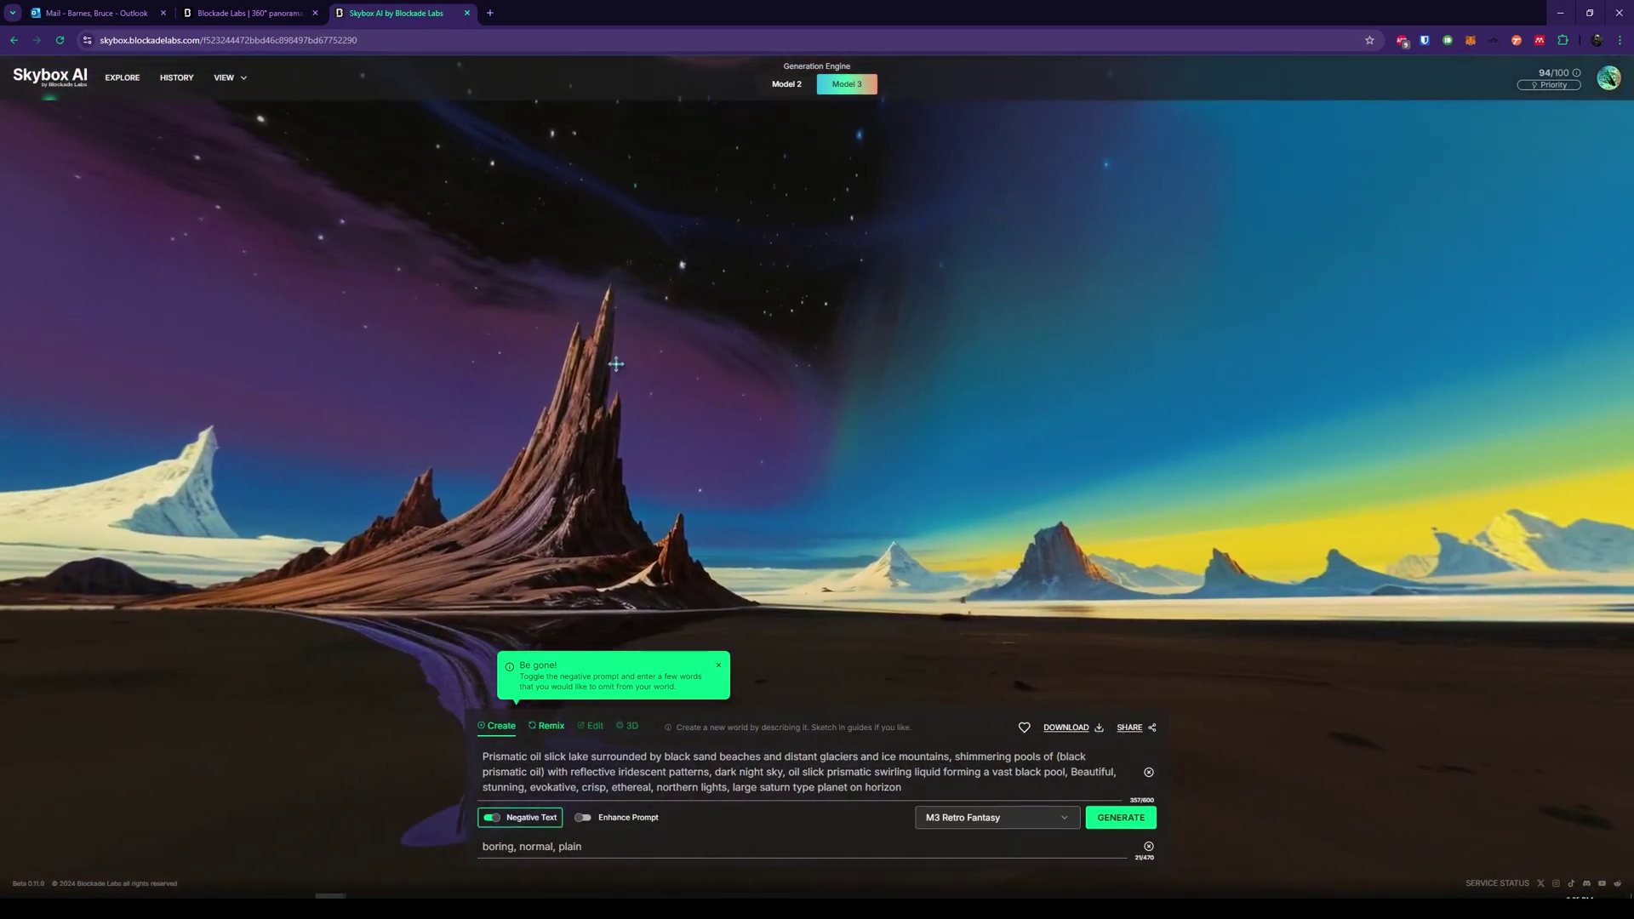
# Step: Download the skybox as an equirectangular JPG into Resources > CubeMaps
pyautogui.click(1069, 730)
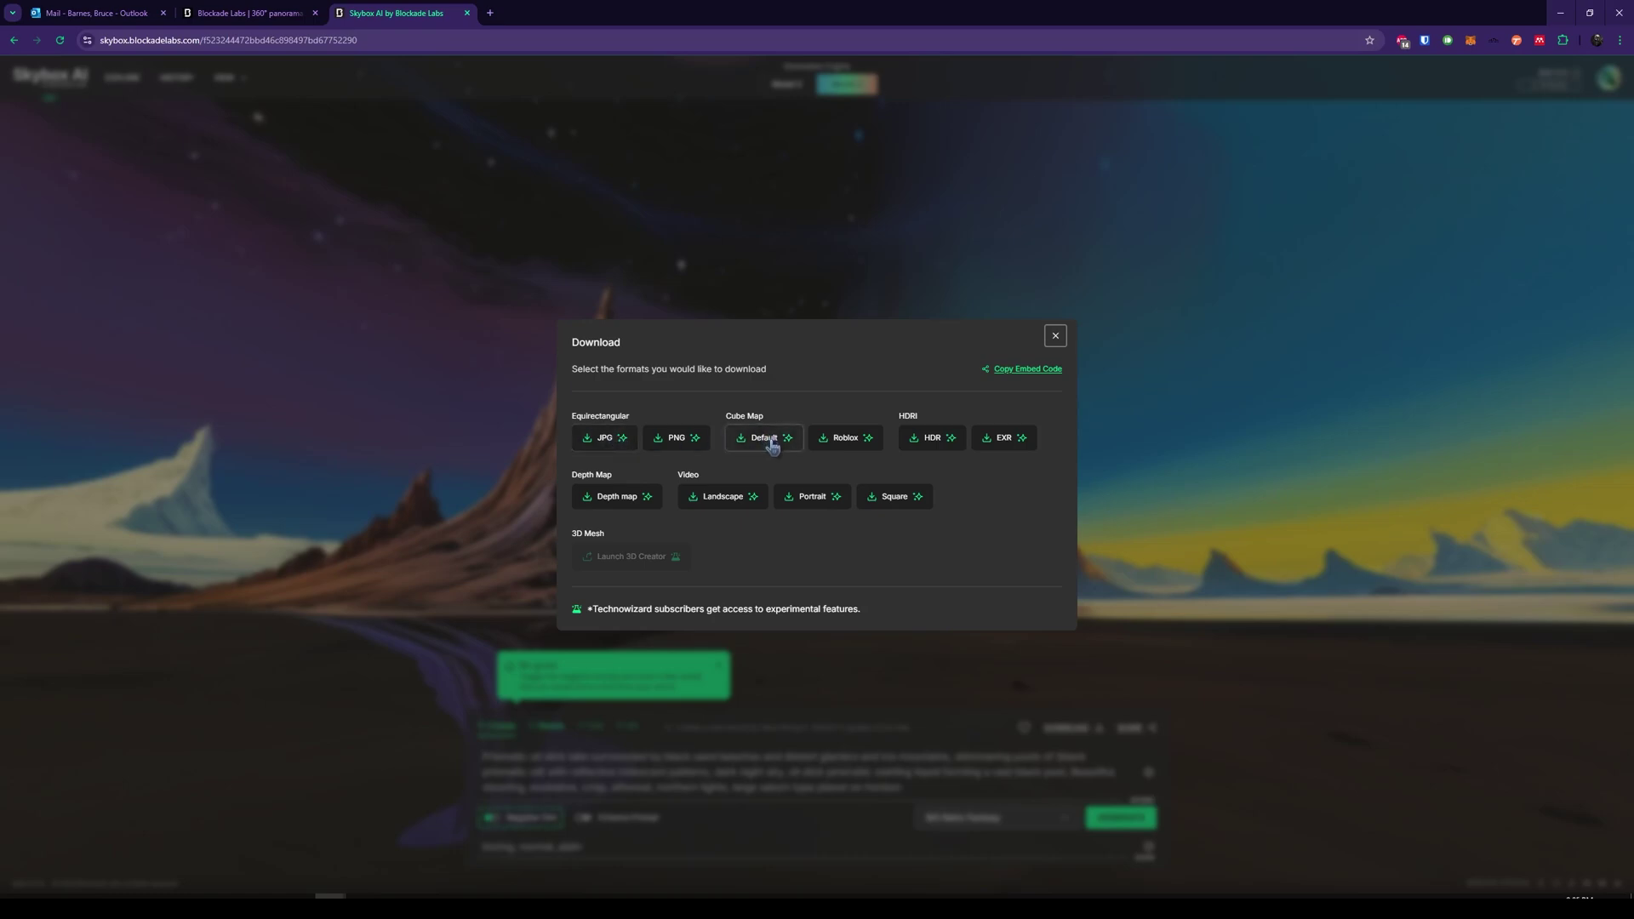
pyautogui.click(611, 445)
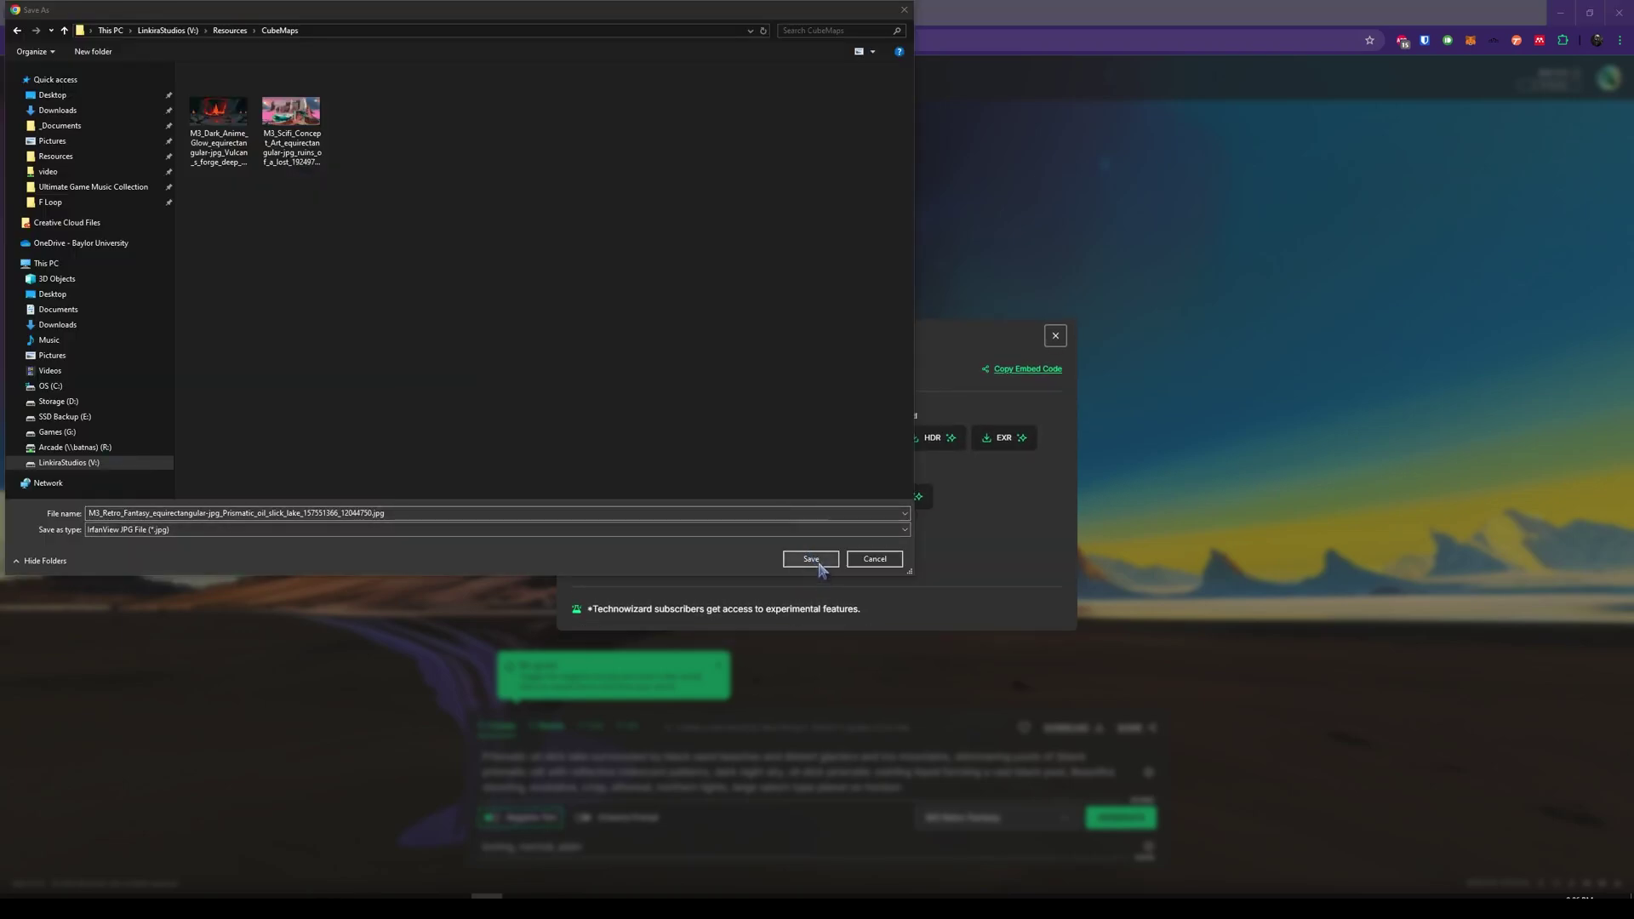
pyautogui.click(811, 559)
# Step: In Unity, enlarge the Game view and drop the skybox JPG into the Assets folder
pyautogui.moveTo(518, 895)
pyautogui.click(517, 842)
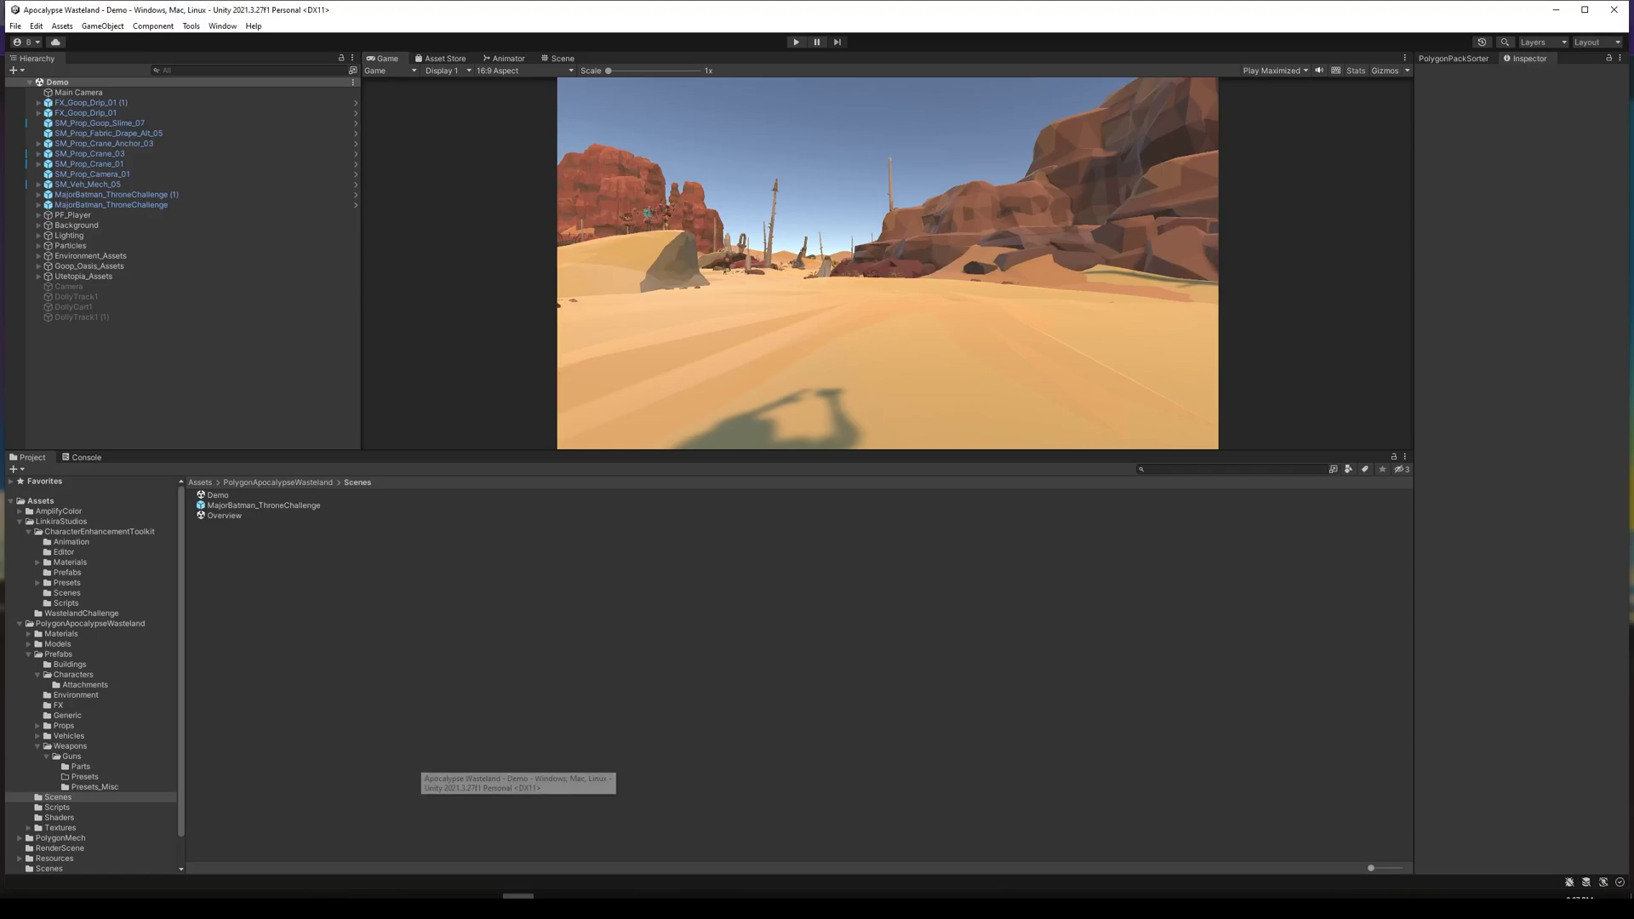
pyautogui.moveTo(871, 466); pyautogui.dragTo(904, 657)
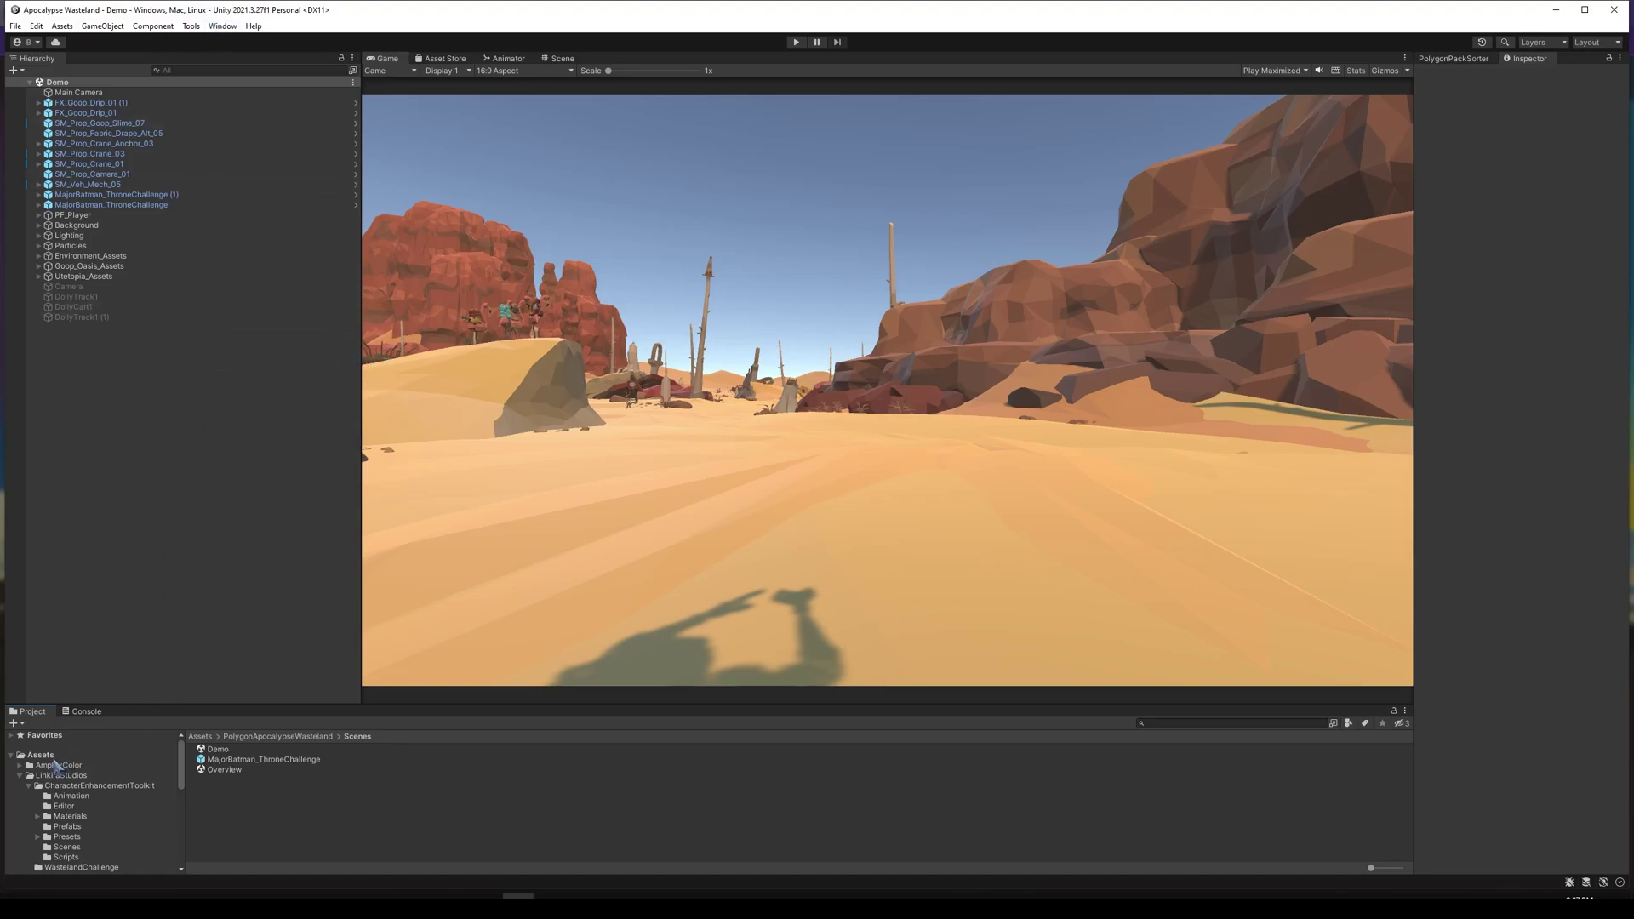
pyautogui.moveTo(53, 758); pyautogui.dragTo(626, 861)
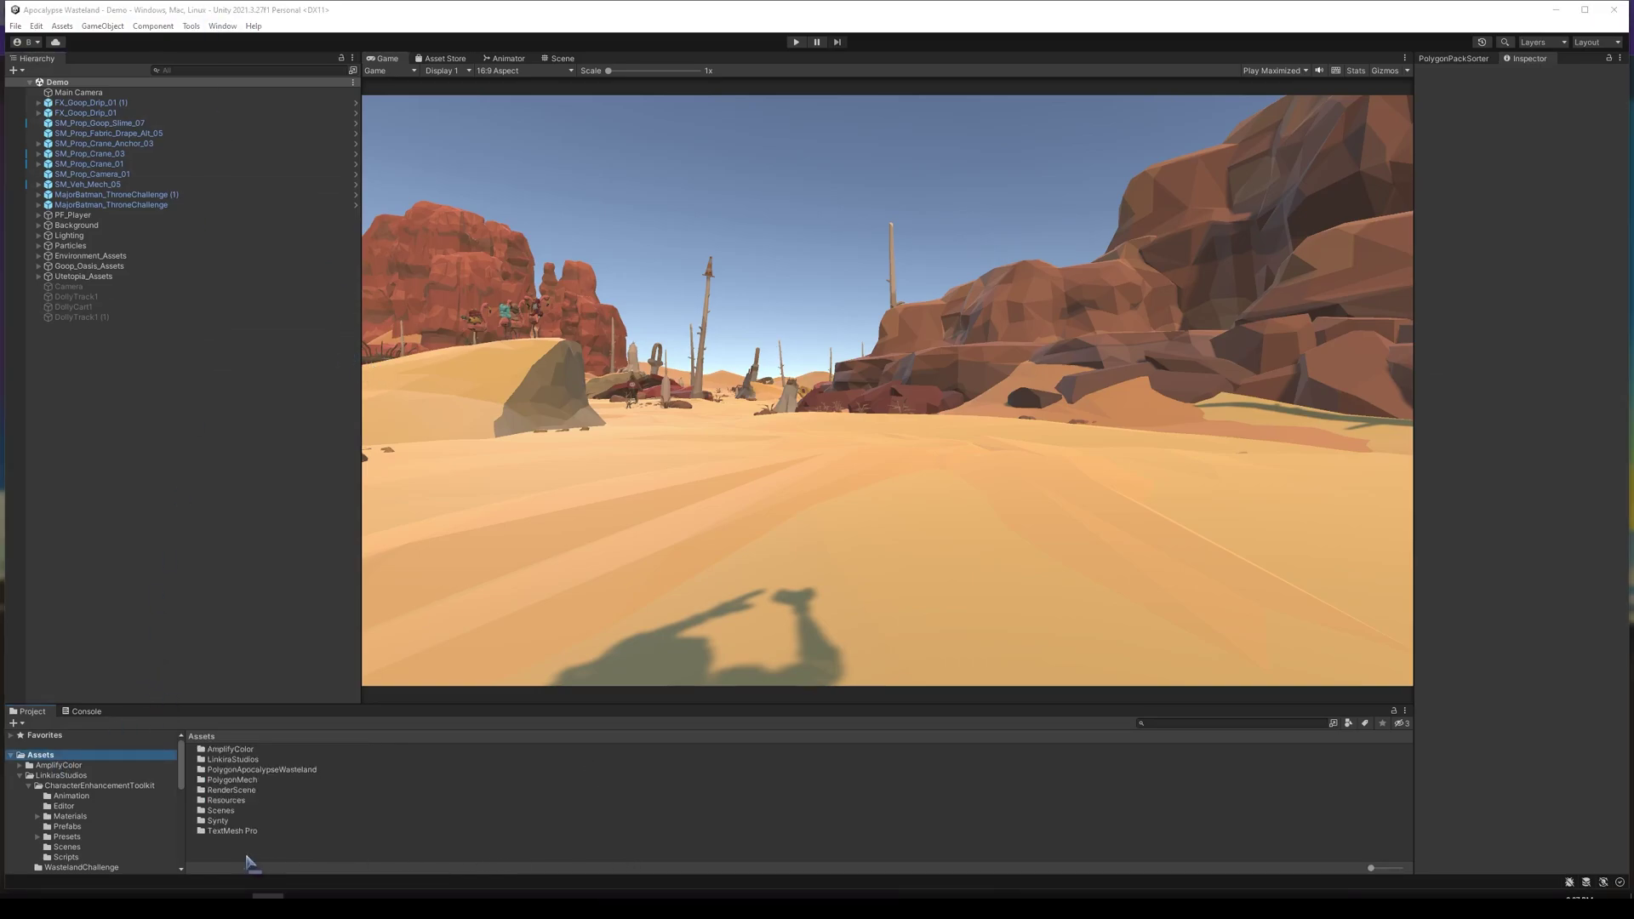
pyautogui.moveTo(248, 863)
pyautogui.mouseDown()
pyautogui.moveTo(201, 877)
pyautogui.moveTo(274, 846)
pyautogui.mouseUp()
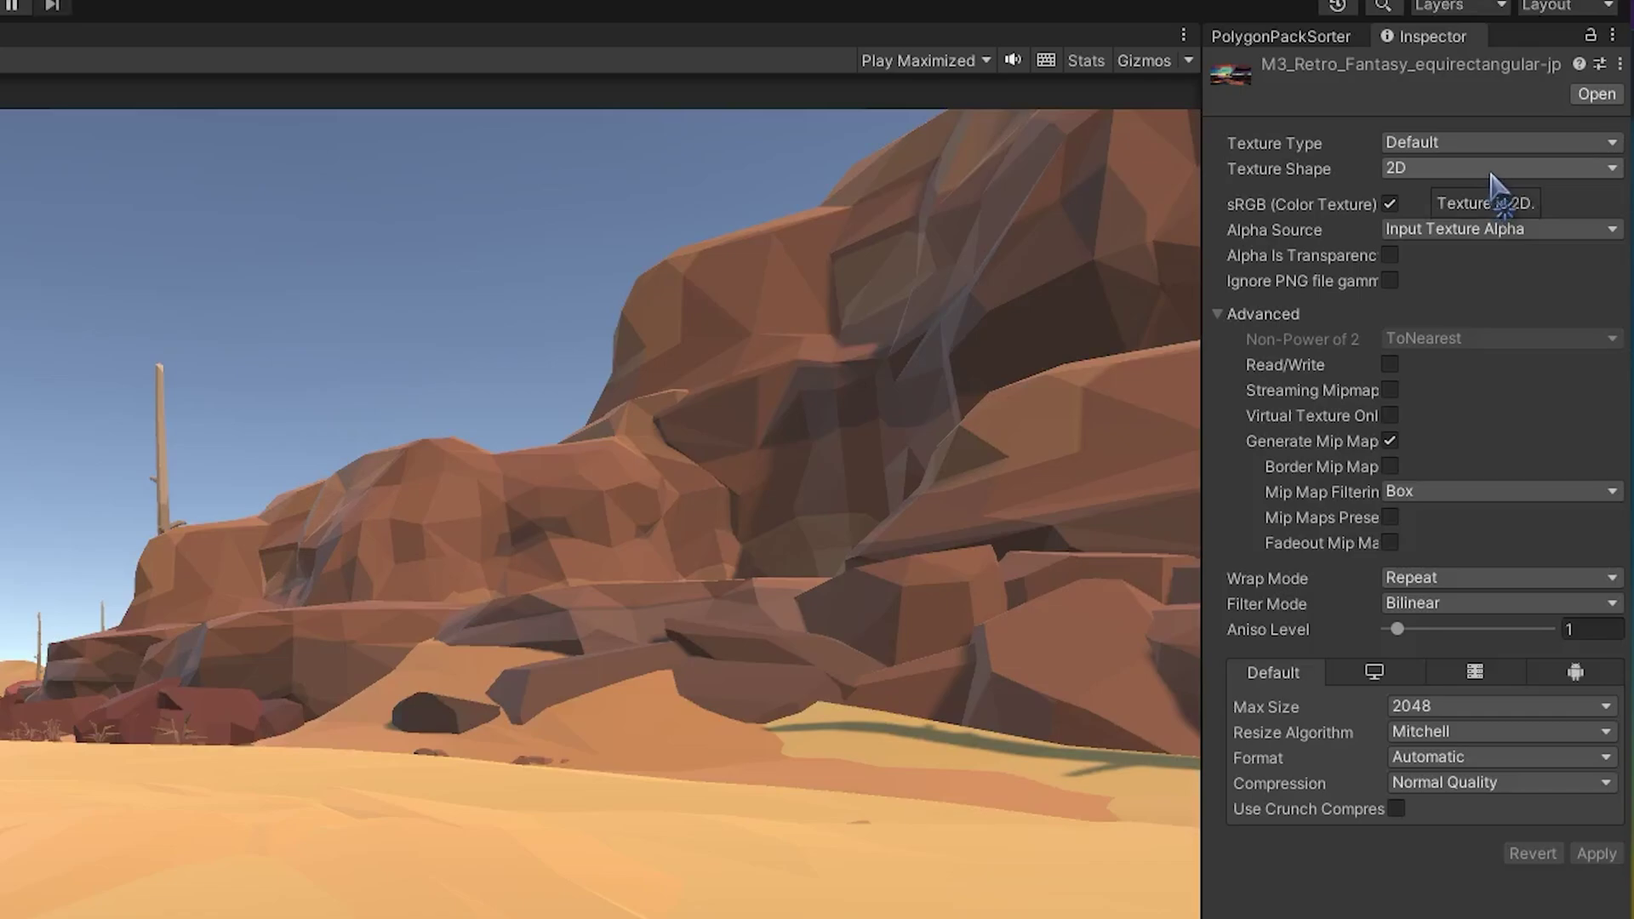
# Step: Reimport the skybox texture as a Cube shape with mip maps off and compression None
pyautogui.moveTo(1201, 232); pyautogui.dragTo(877, 293)
pyautogui.click(1287, 170)
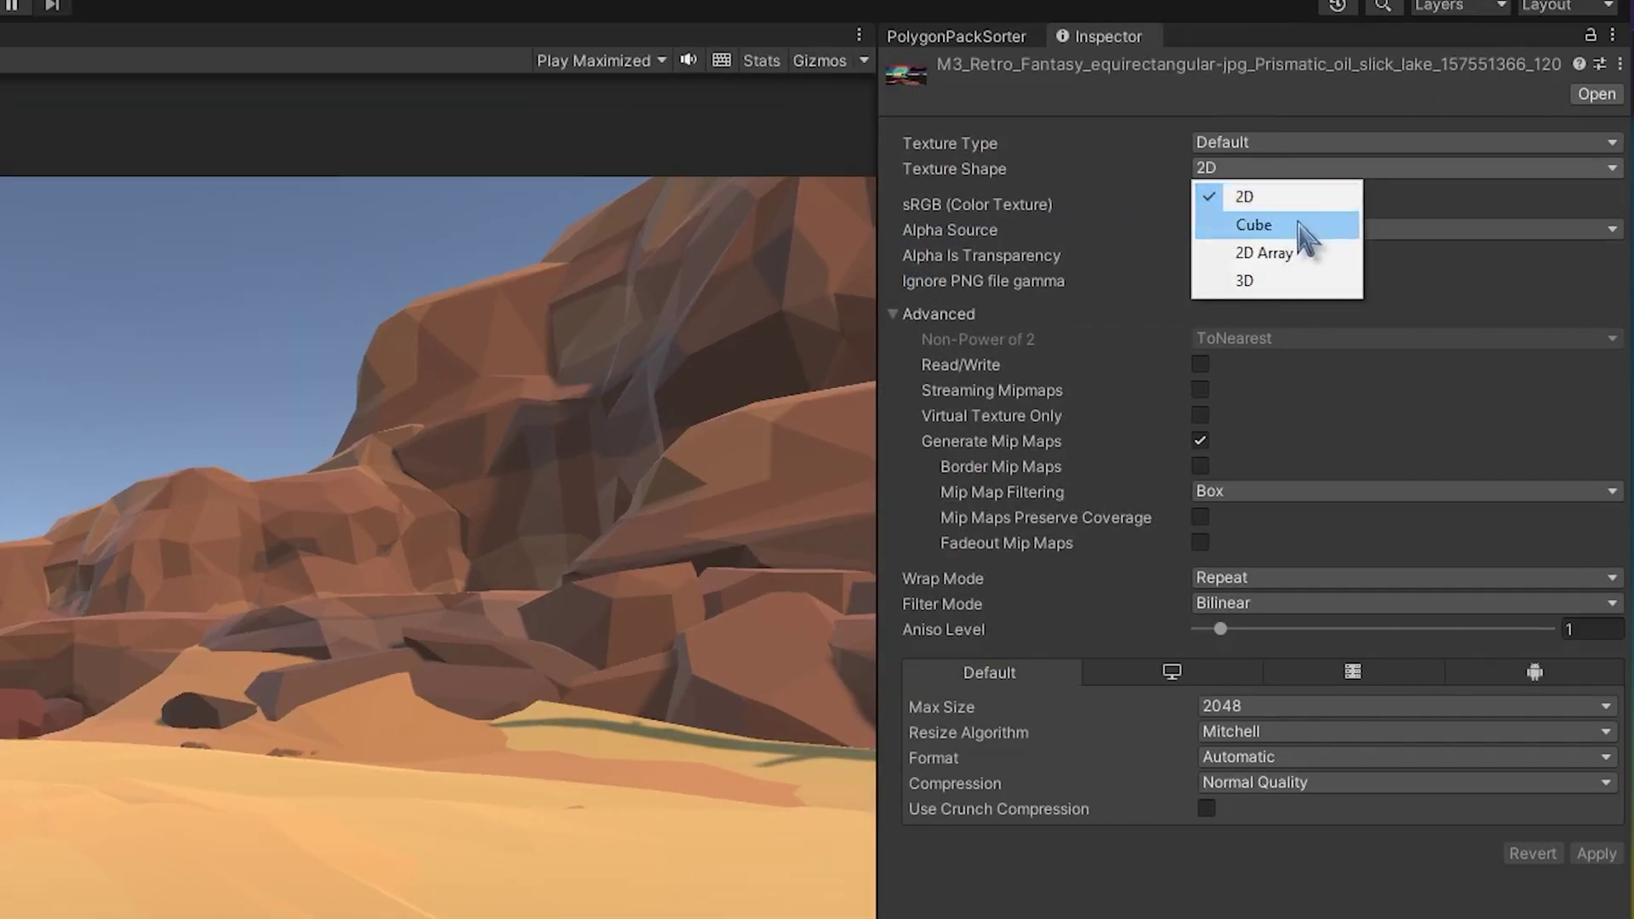
pyautogui.click(1302, 223)
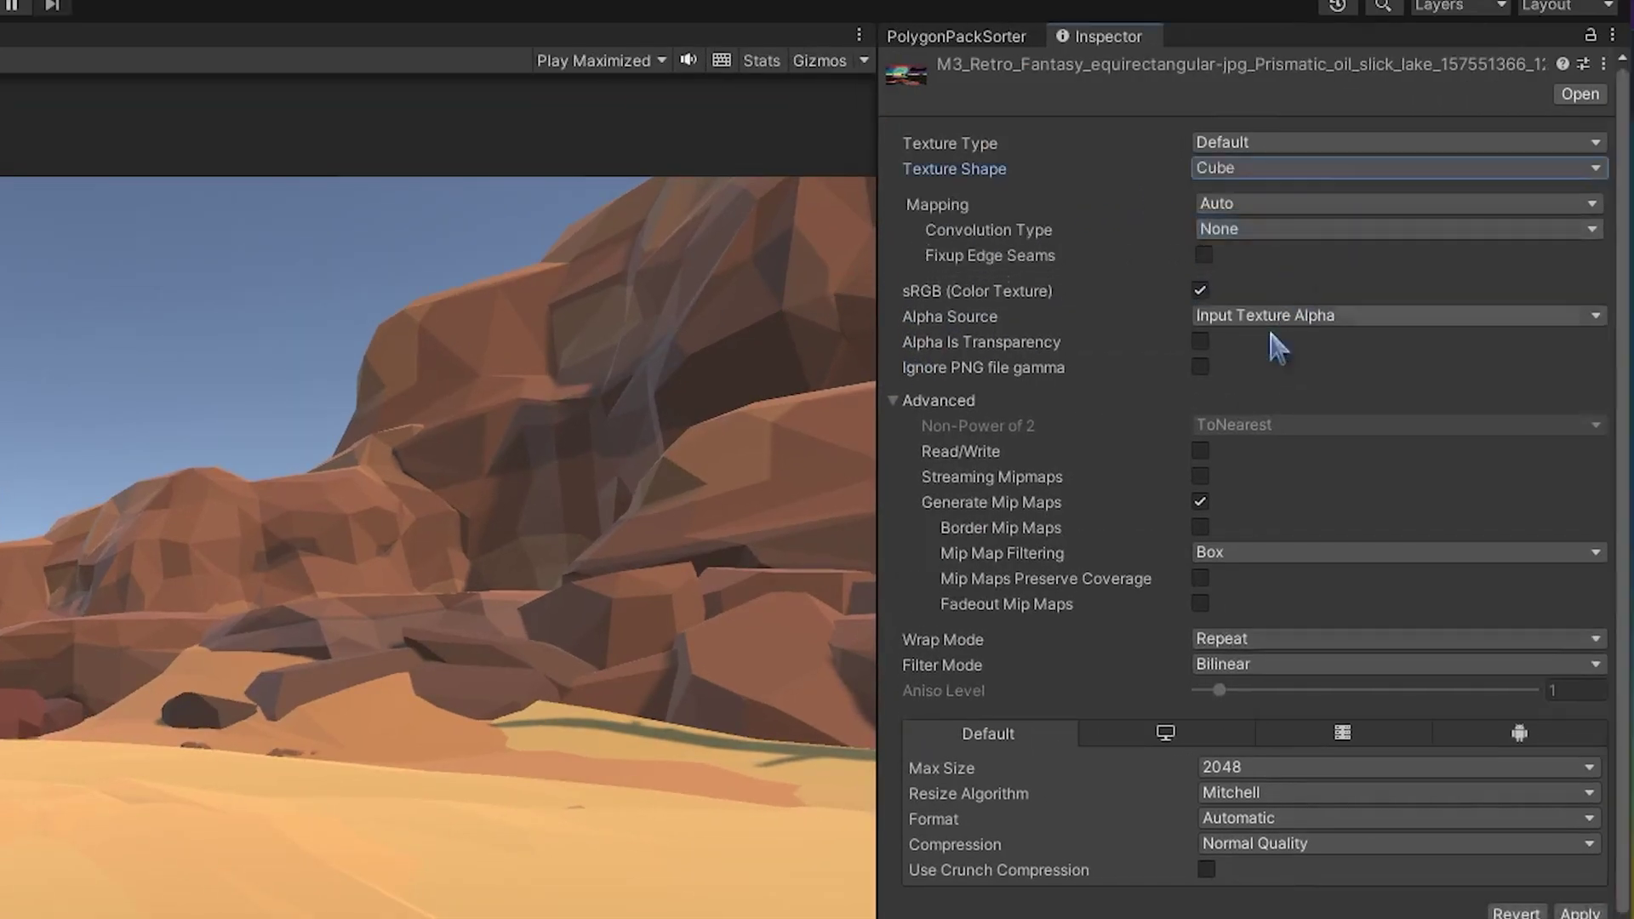
pyautogui.click(1201, 504)
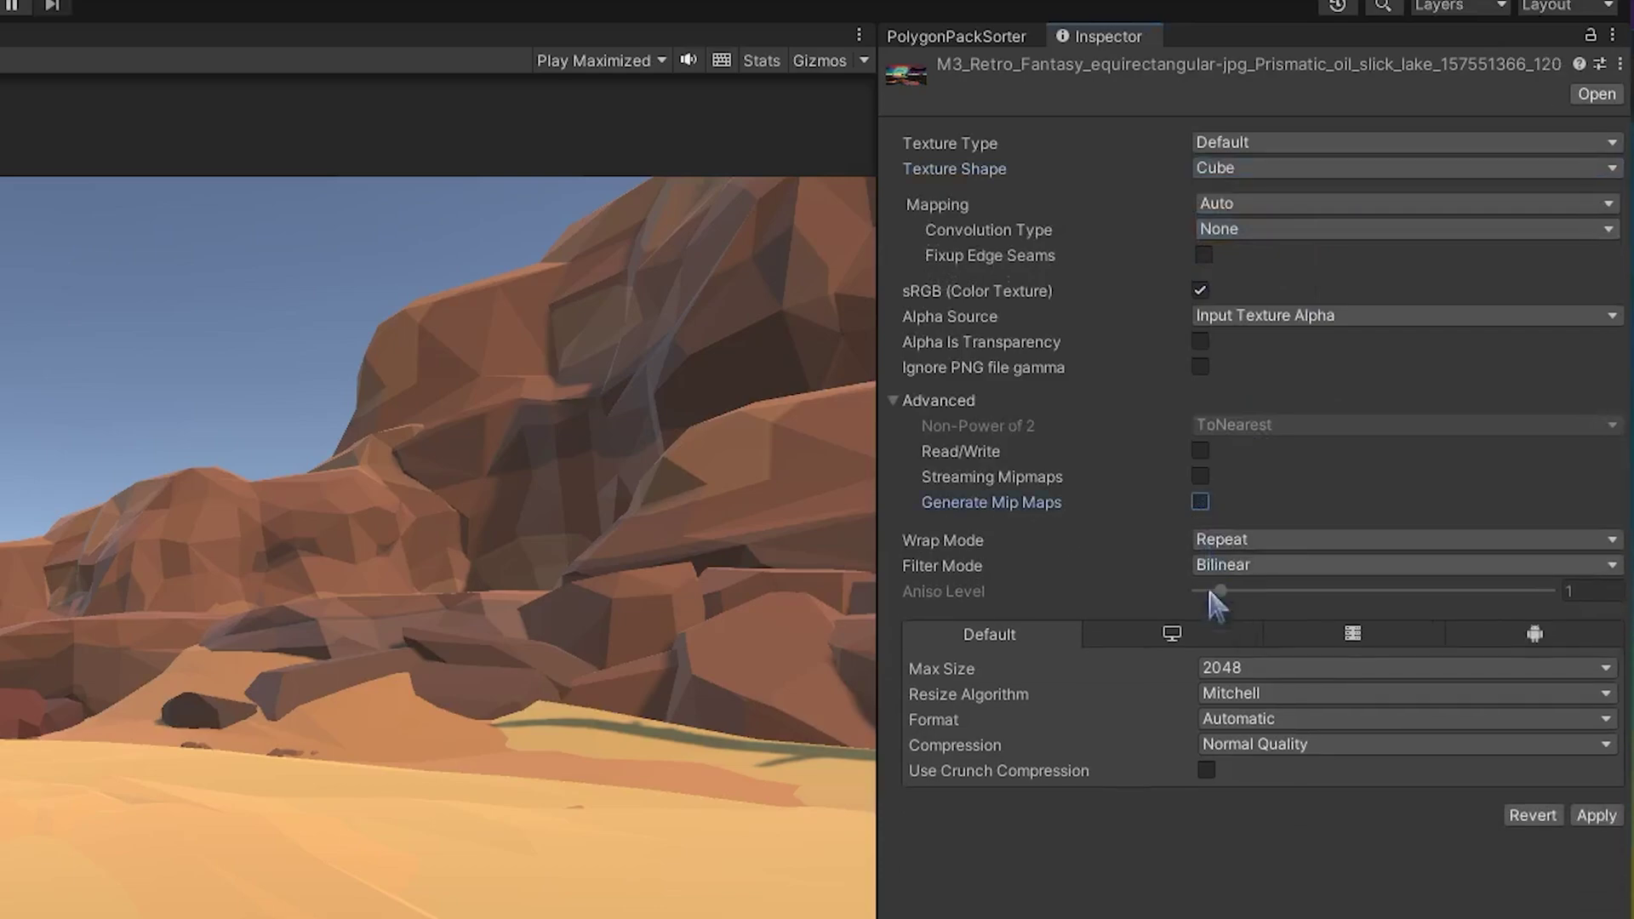
pyautogui.click(1265, 744)
pyautogui.click(1275, 769)
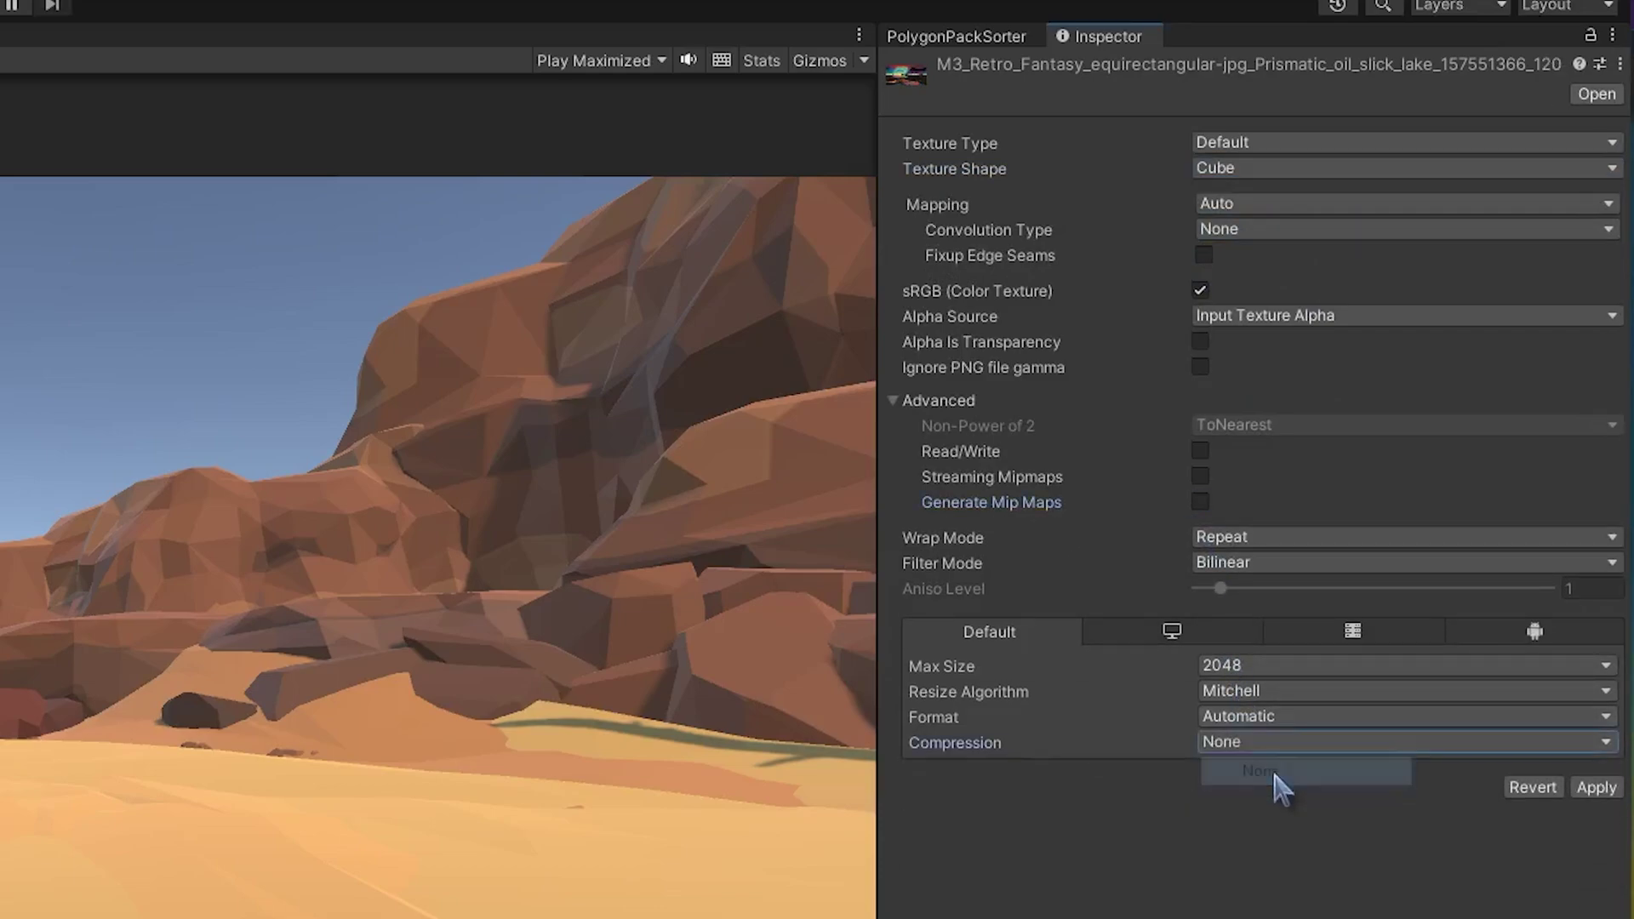
pyautogui.click(1604, 791)
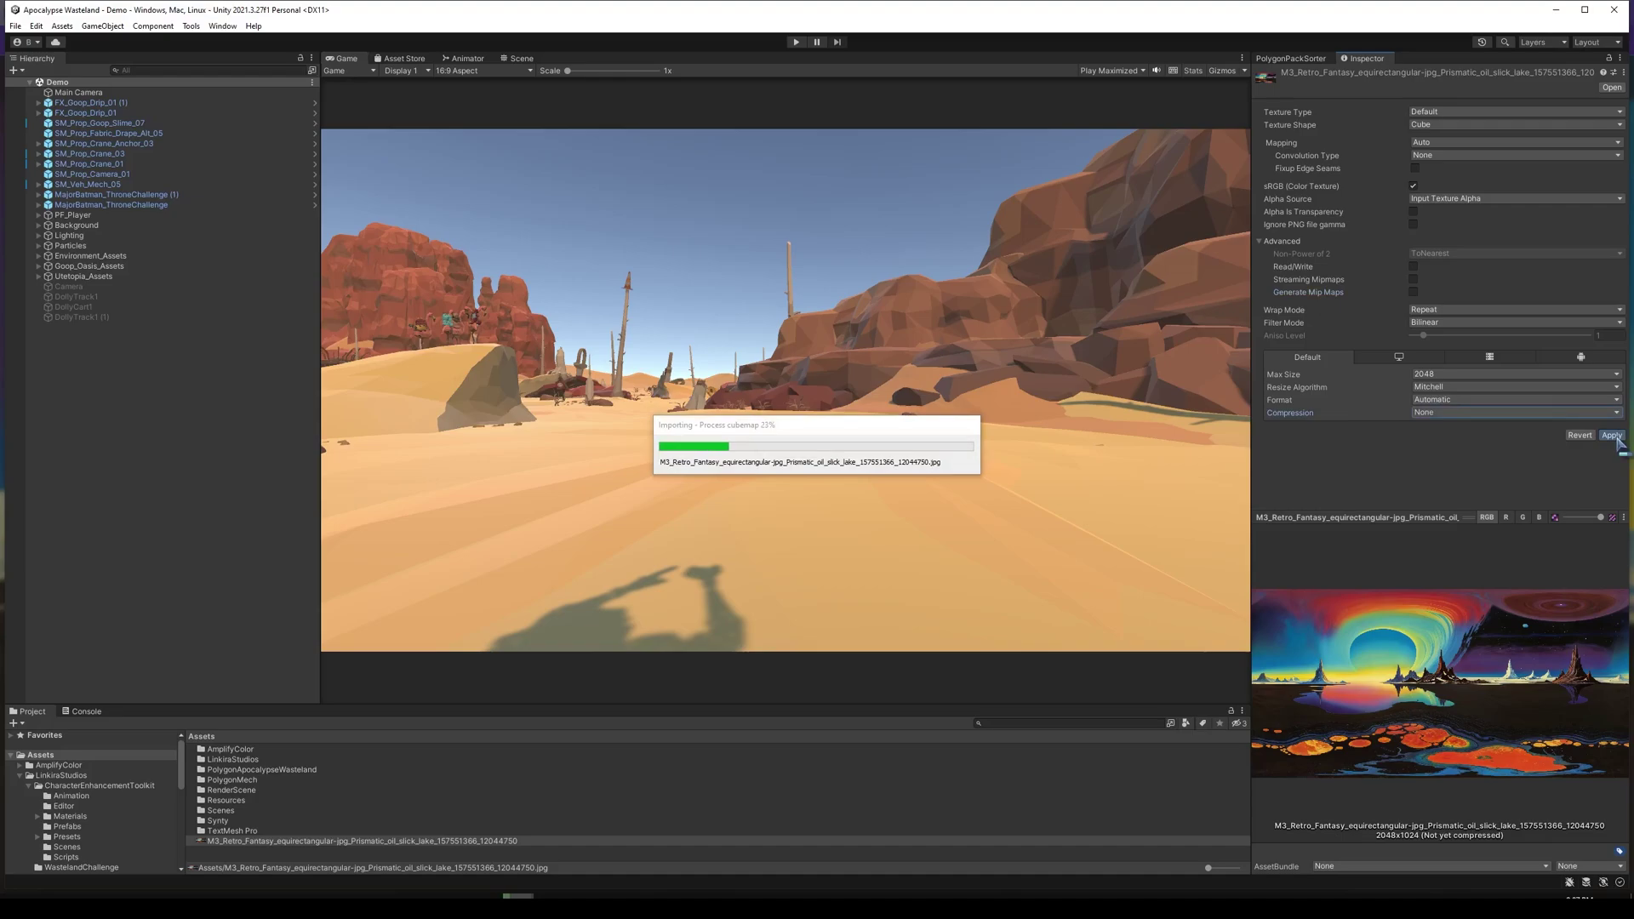
pyautogui.moveTo(1501, 579); pyautogui.dragTo(1365, 731)
pyautogui.click(435, 858)
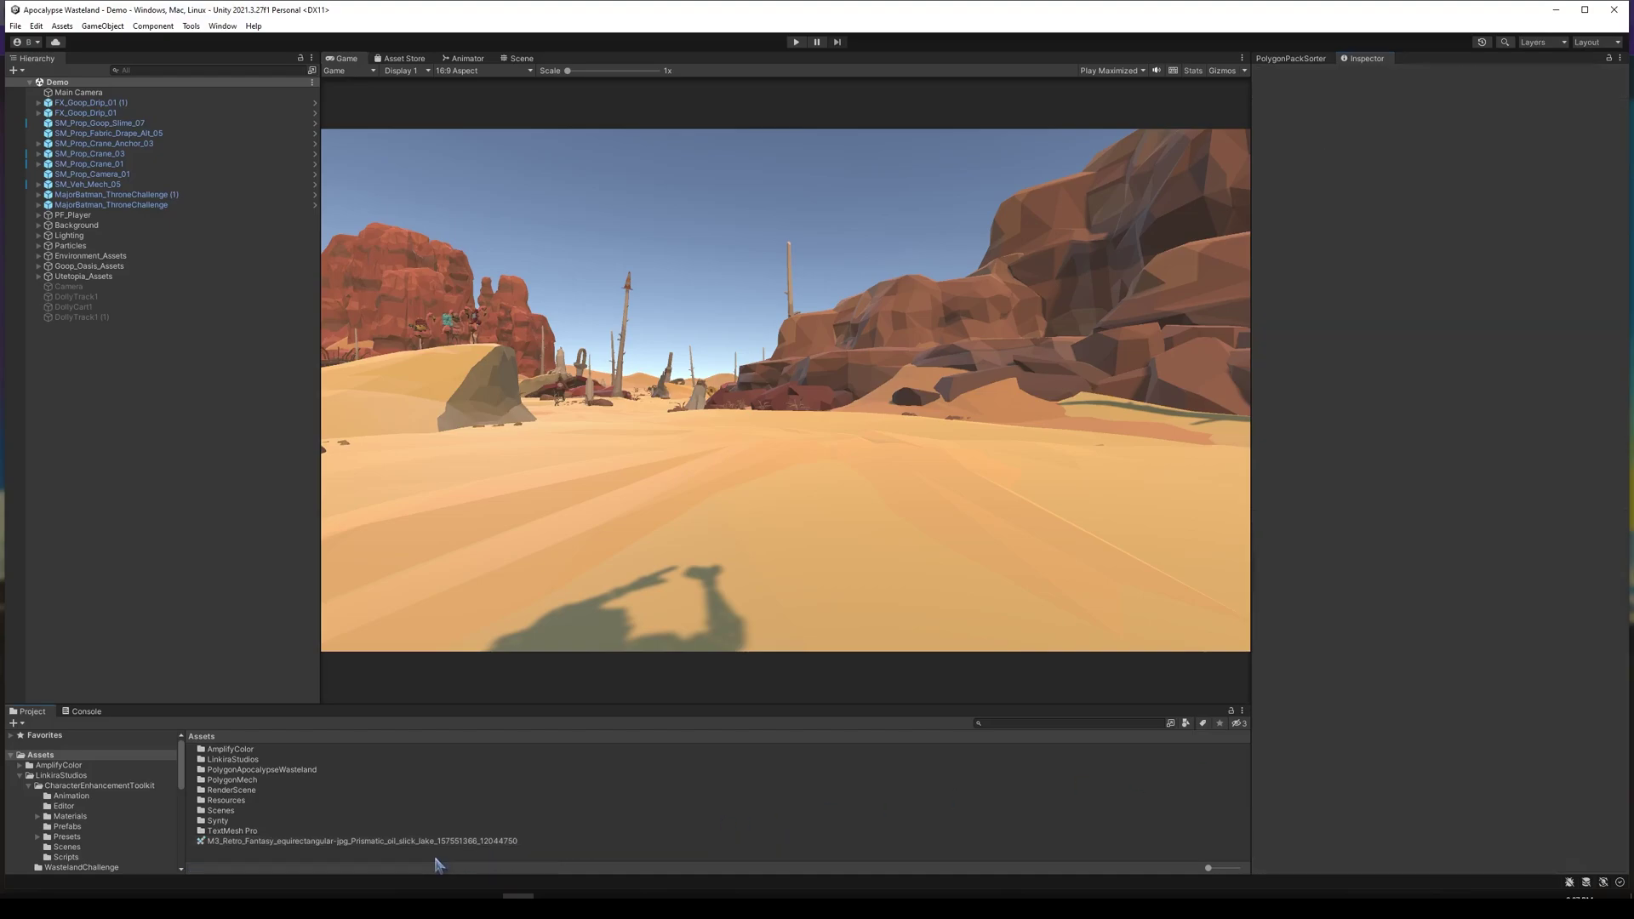
# Step: Create a new material in Assets named SkyboxOil
pyautogui.click(450, 843)
pyautogui.rightClick(449, 854)
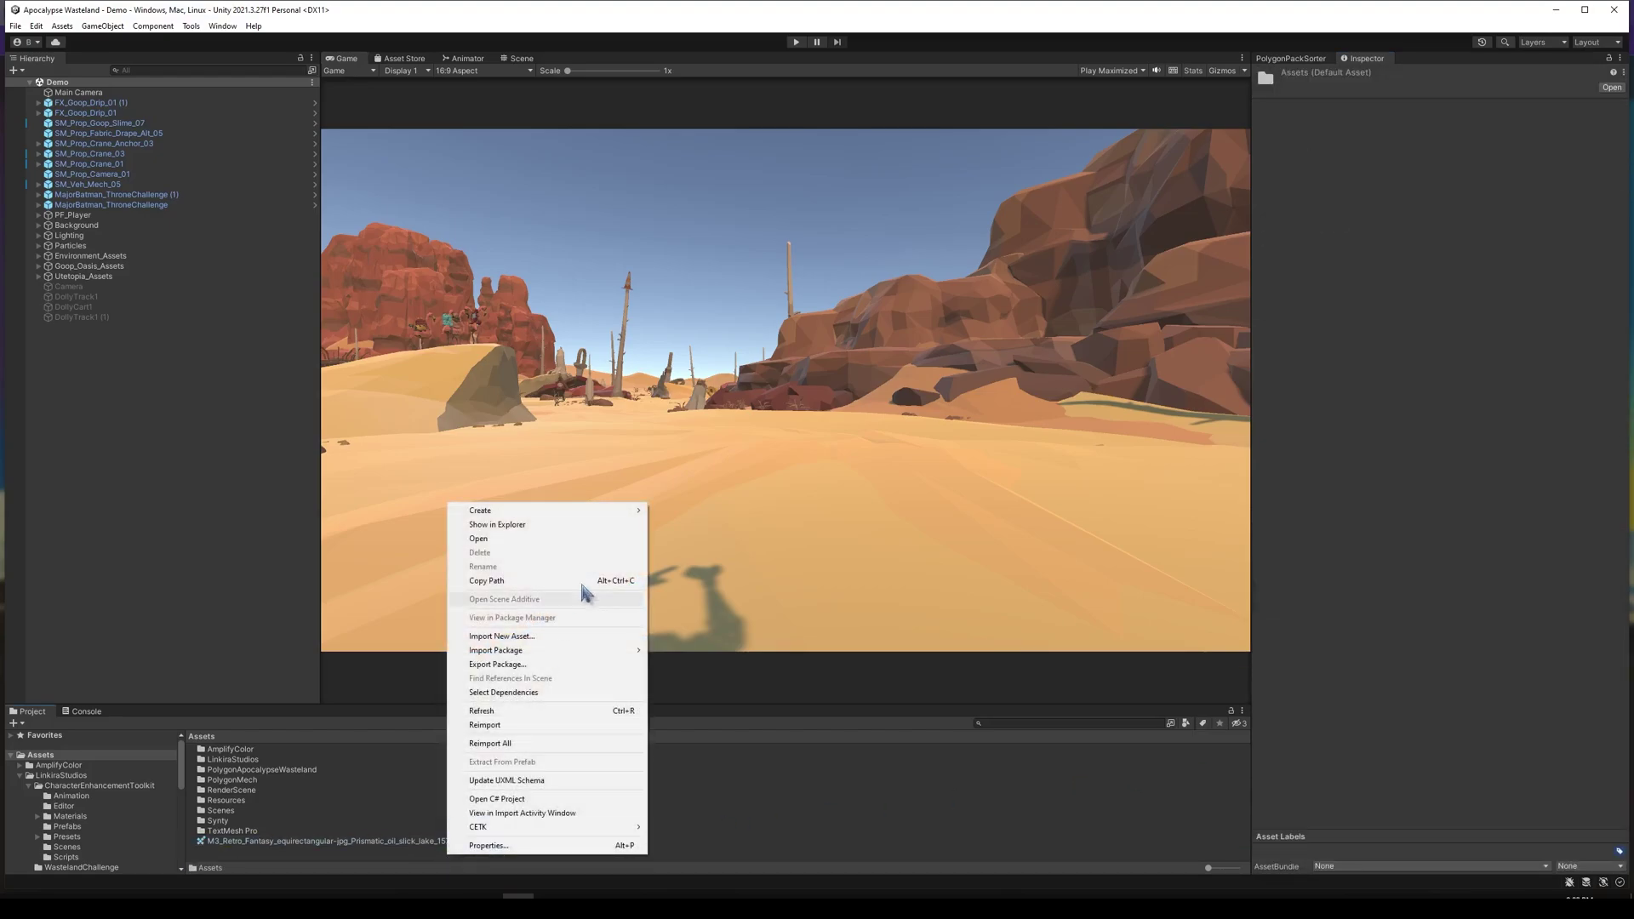
pyautogui.moveTo(630, 516)
pyautogui.click(756, 578)
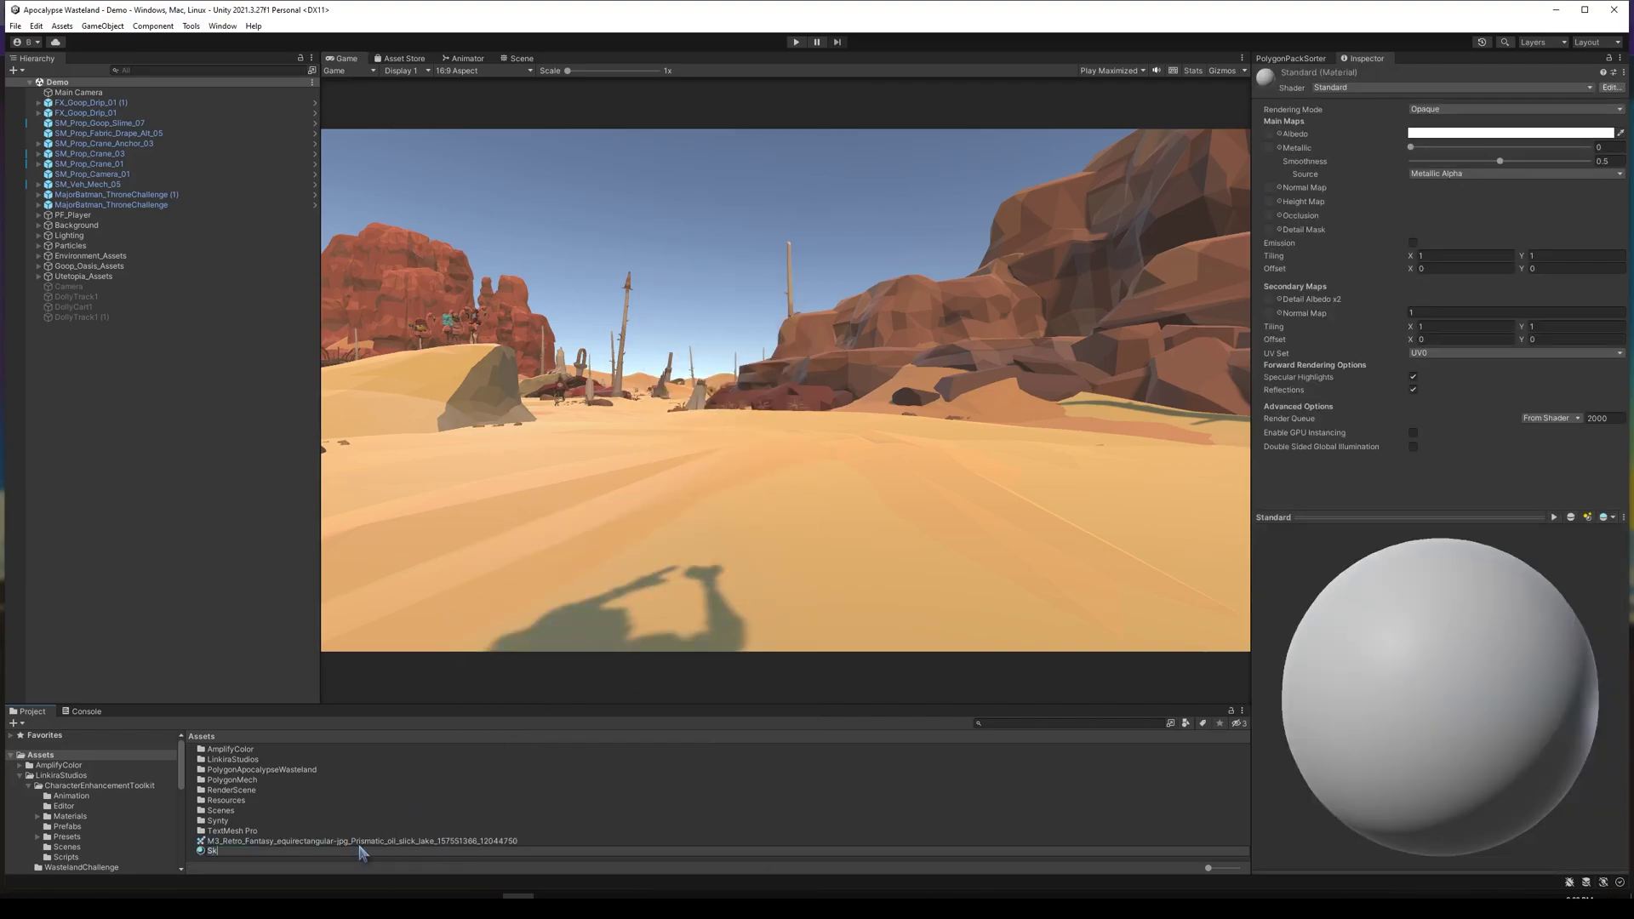
pyautogui.write('SkyboxOil')
pyautogui.press('Return')
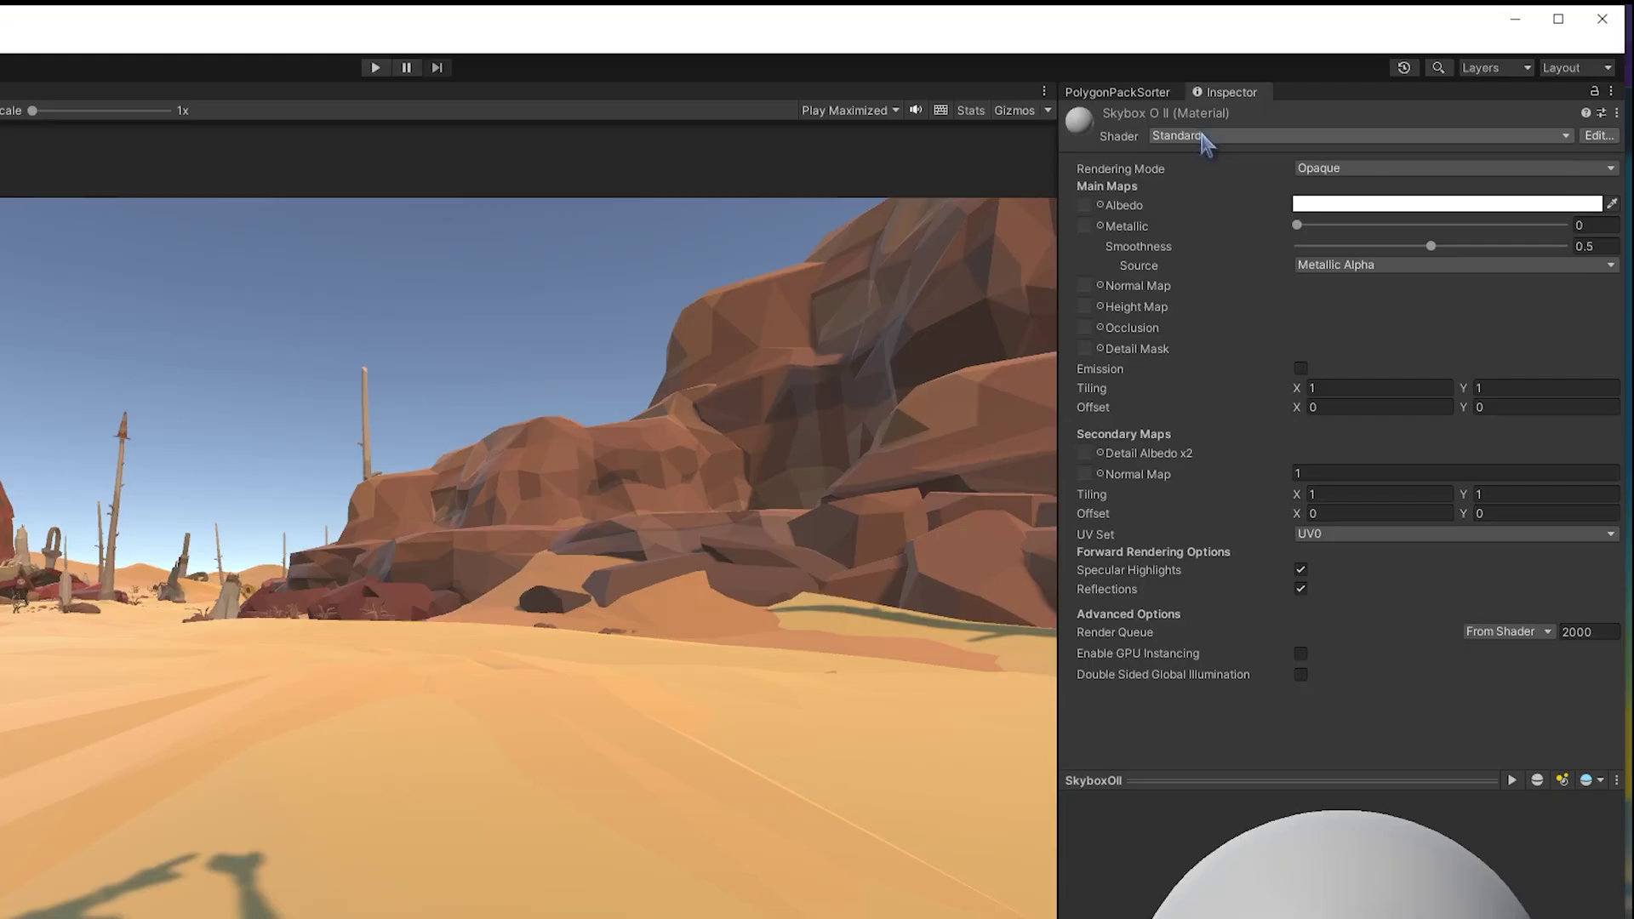
# Step: Give SkyboxOil the Skybox/Cubemap shader with the retro fantasy texture as its cubemap
pyautogui.click(1346, 89)
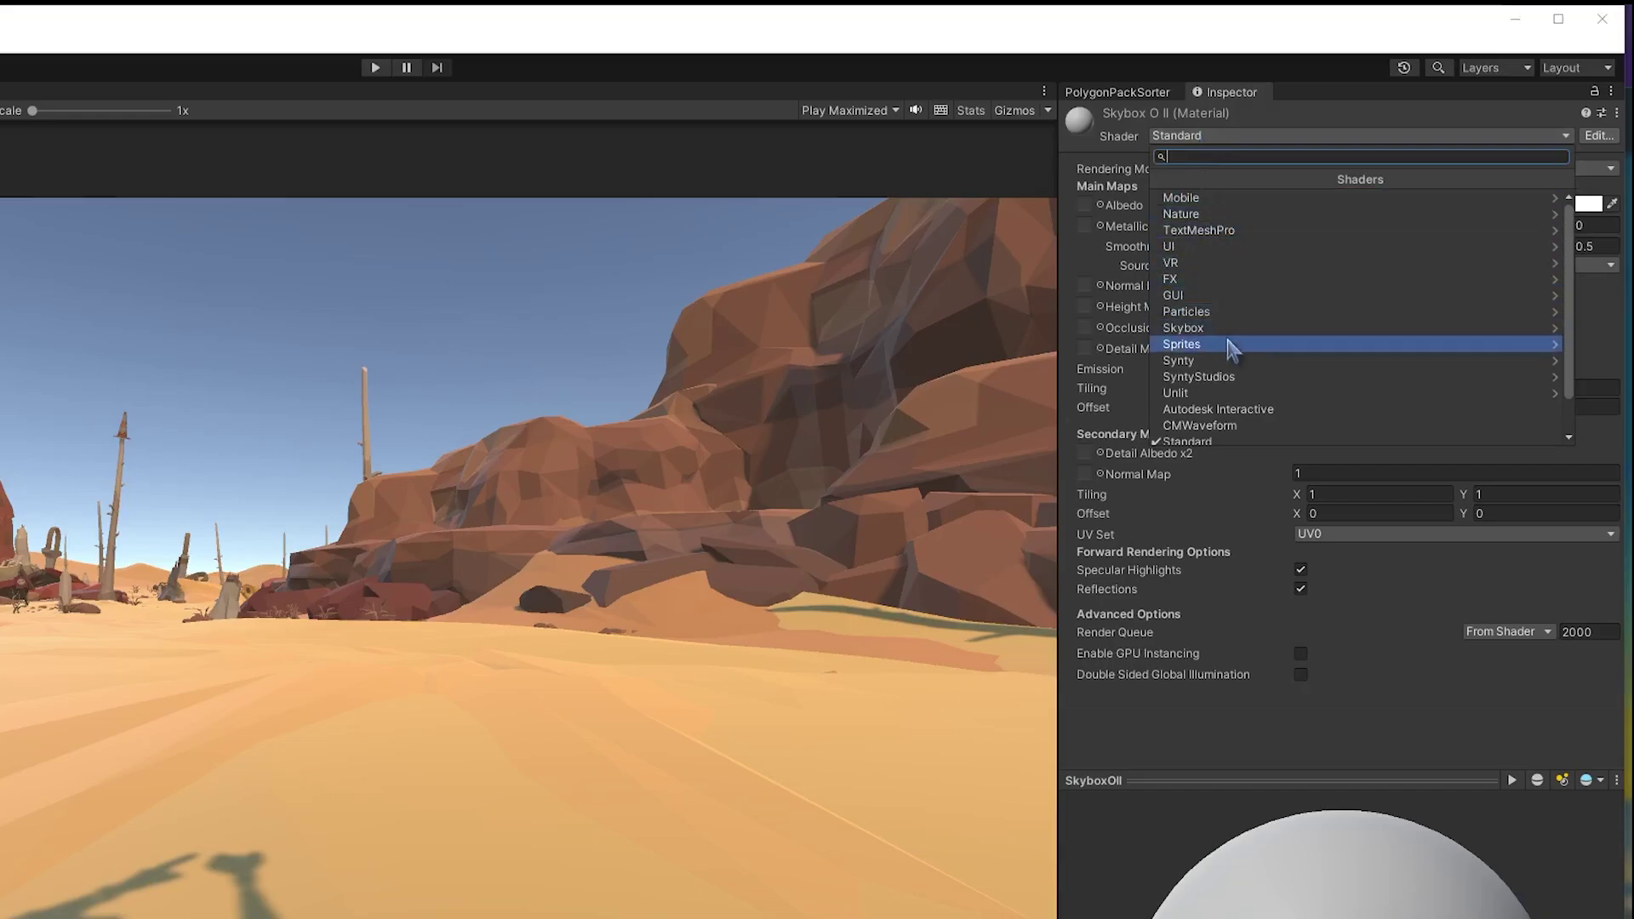
pyautogui.click(1232, 336)
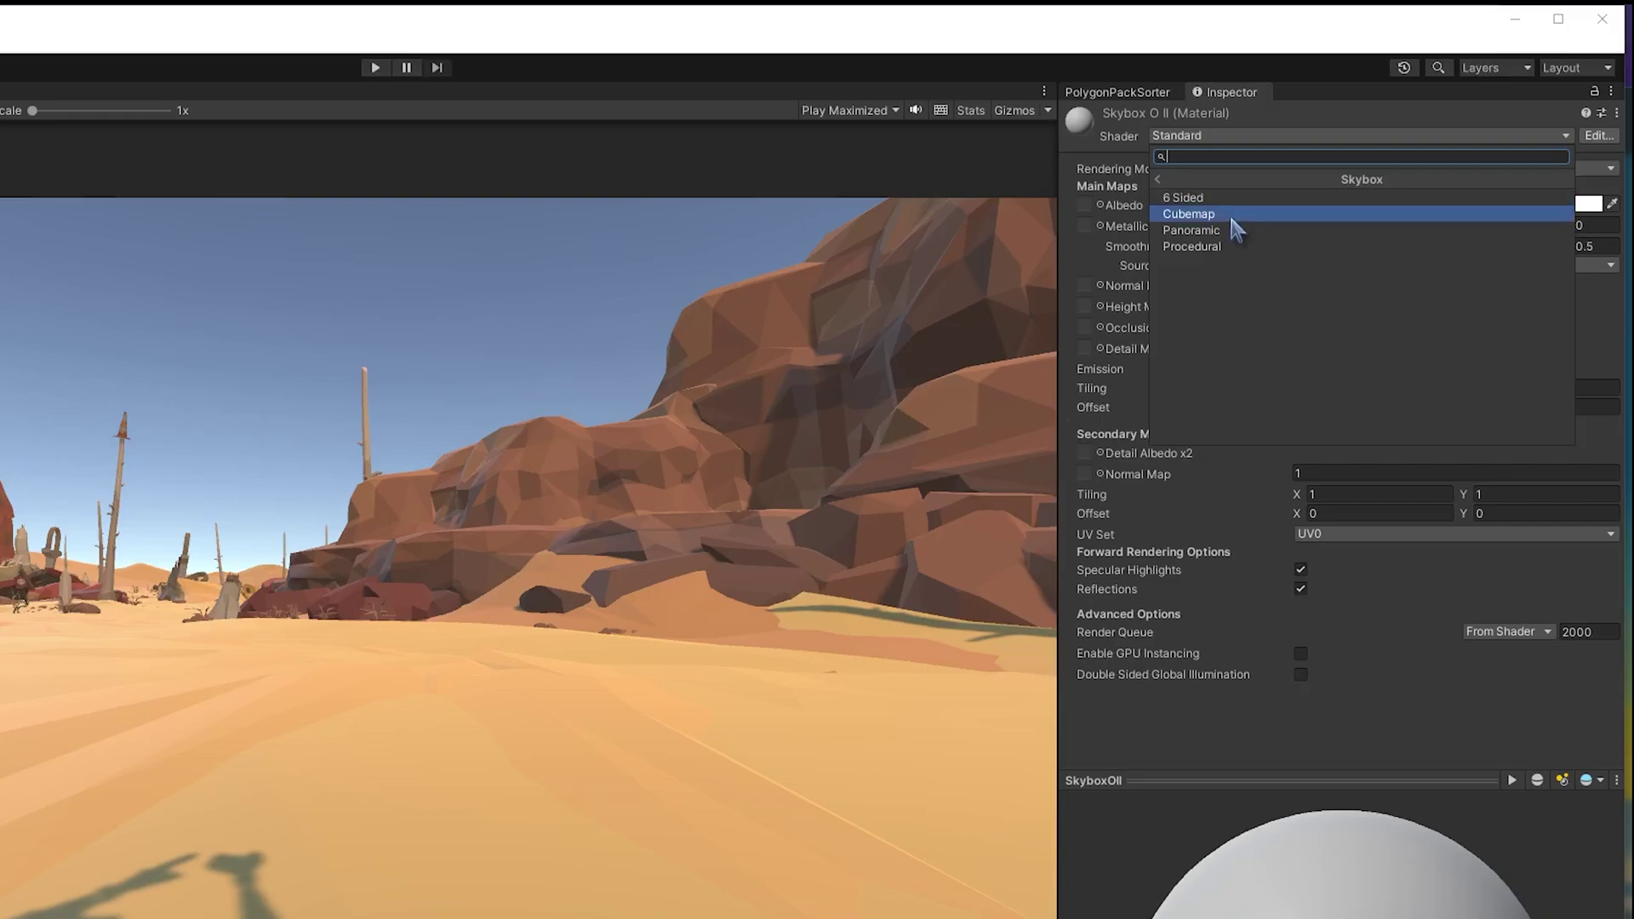
pyautogui.click(1188, 214)
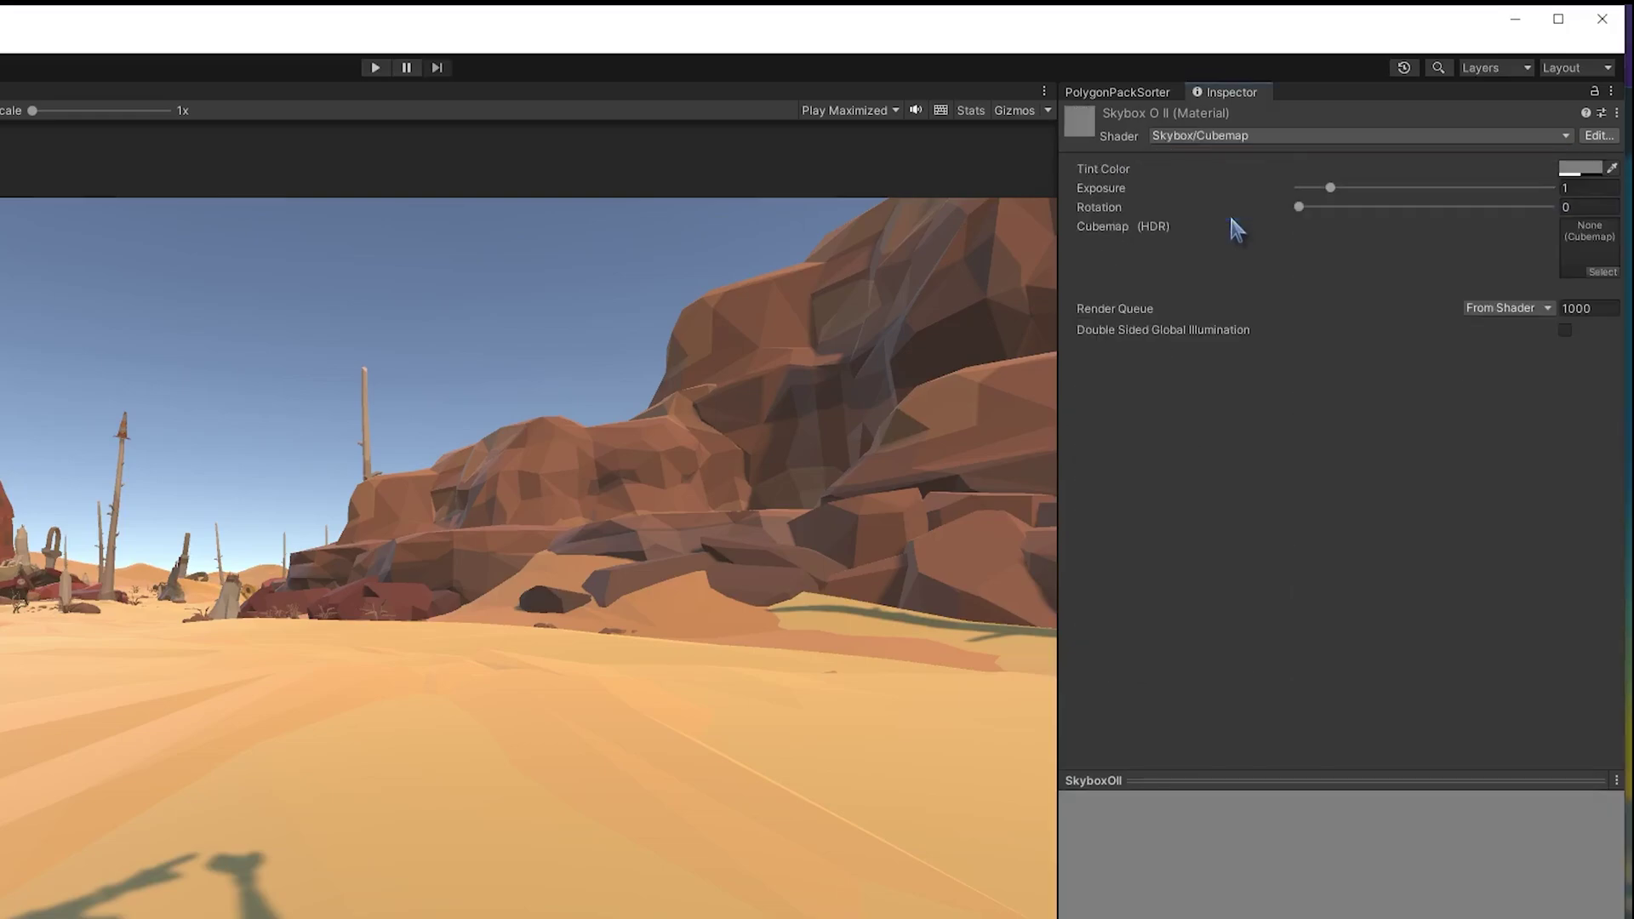
pyautogui.click(1603, 273)
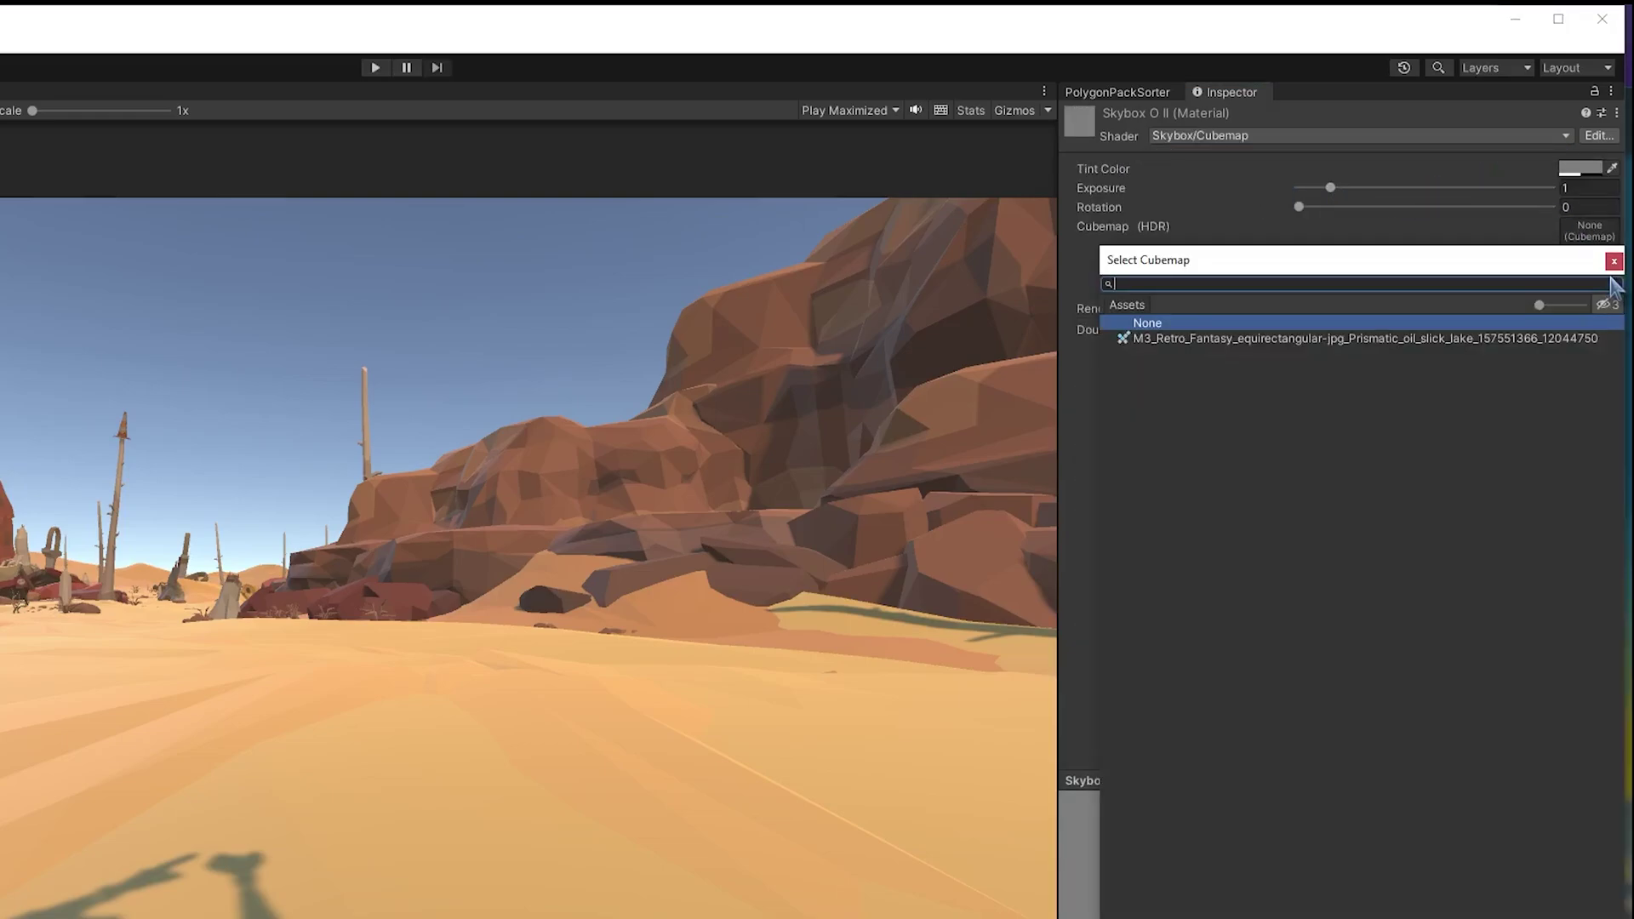
pyautogui.doubleClick(1406, 341)
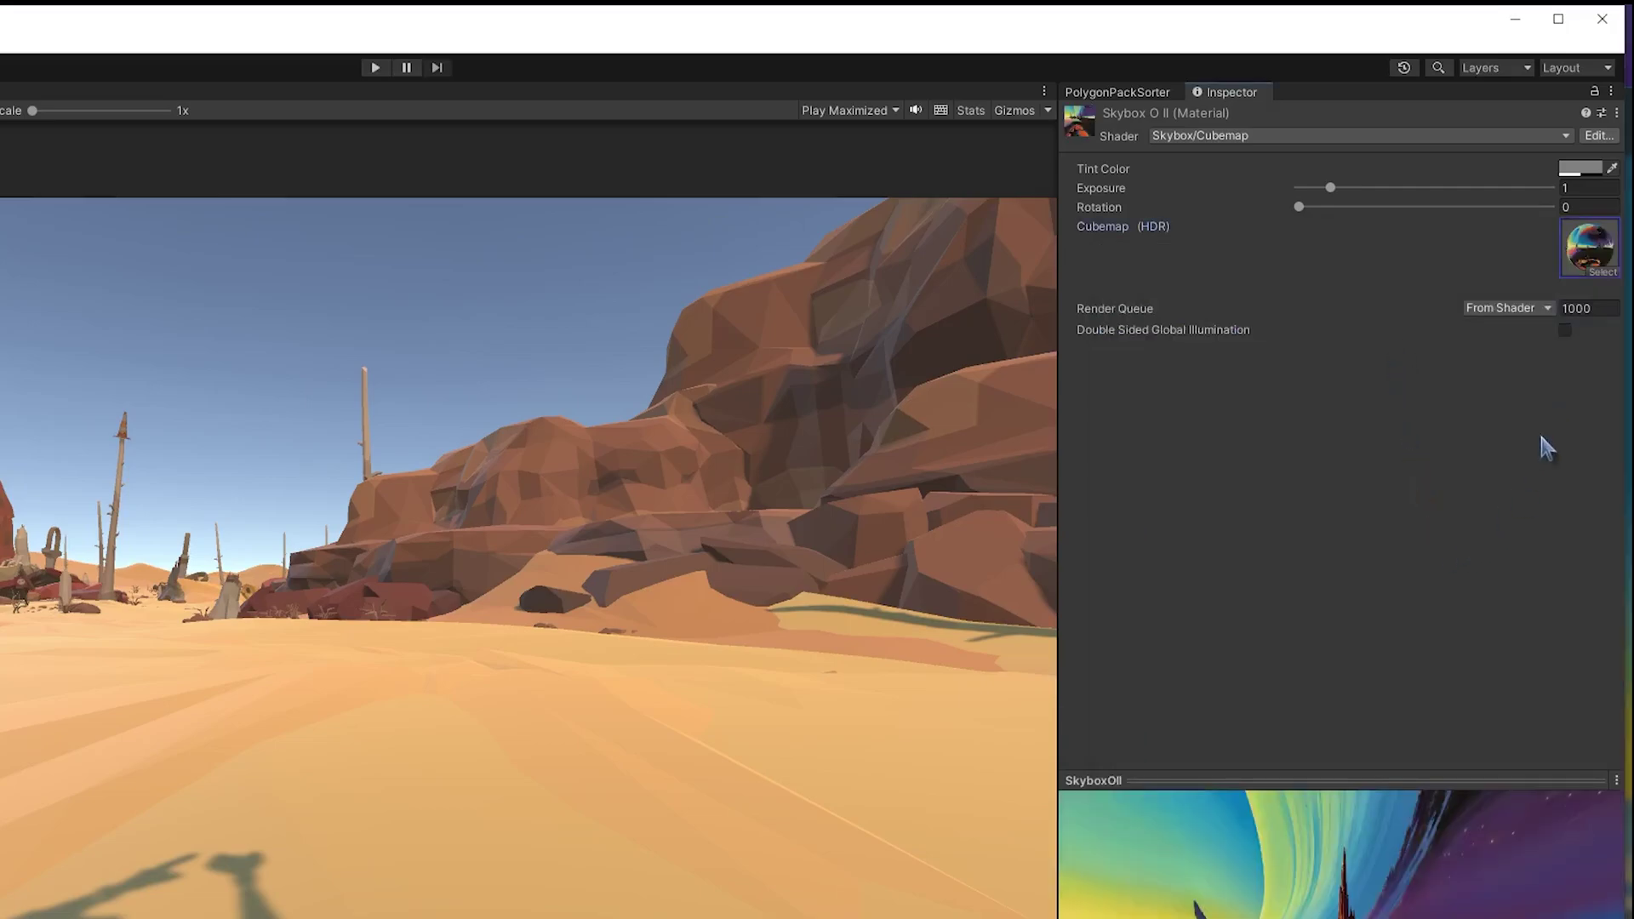
pyautogui.click(1402, 544)
pyautogui.moveTo(1302, 208); pyautogui.dragTo(1237, 212)
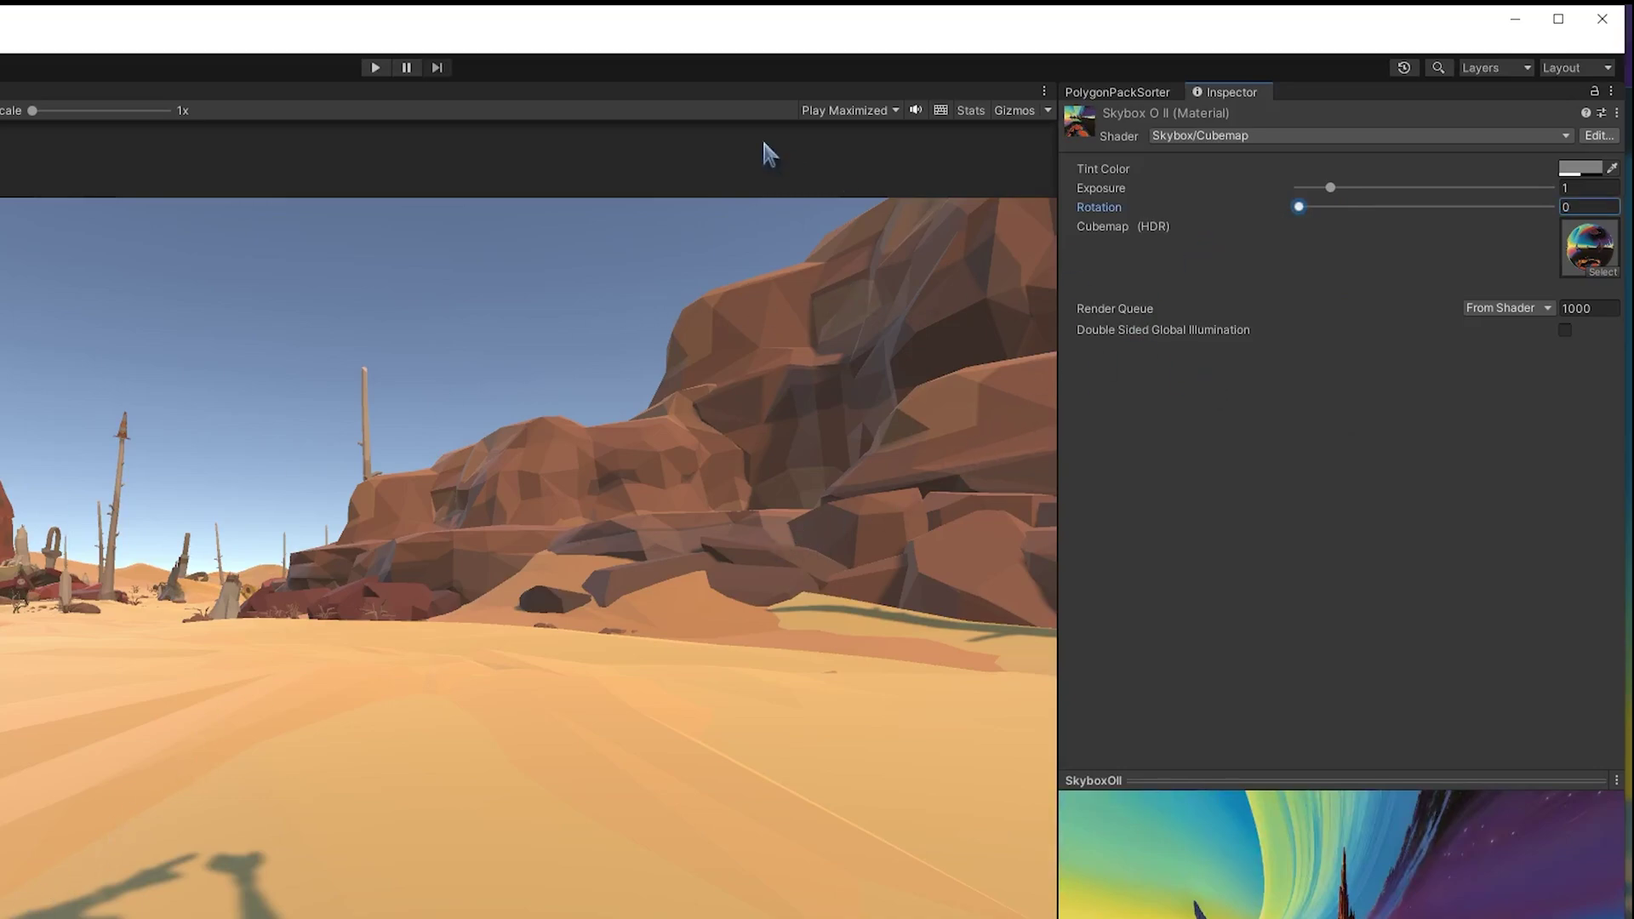
# Step: Set SkyboxOil as the Skybox Material in the Lighting window's Environment settings
pyautogui.click(222, 26)
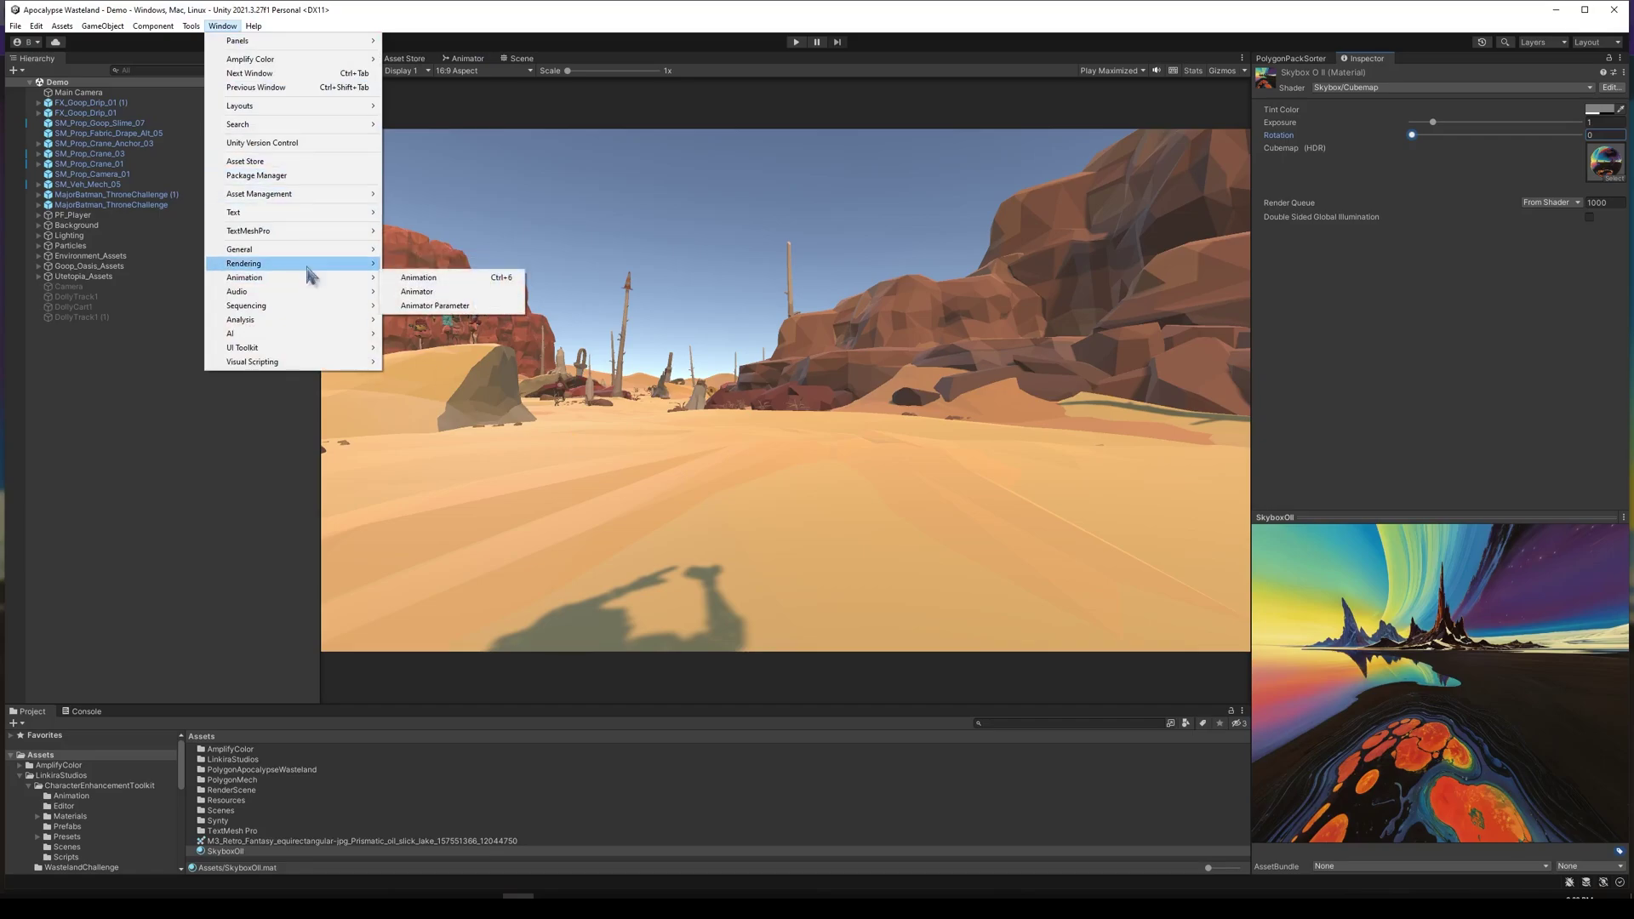
pyautogui.click(405, 265)
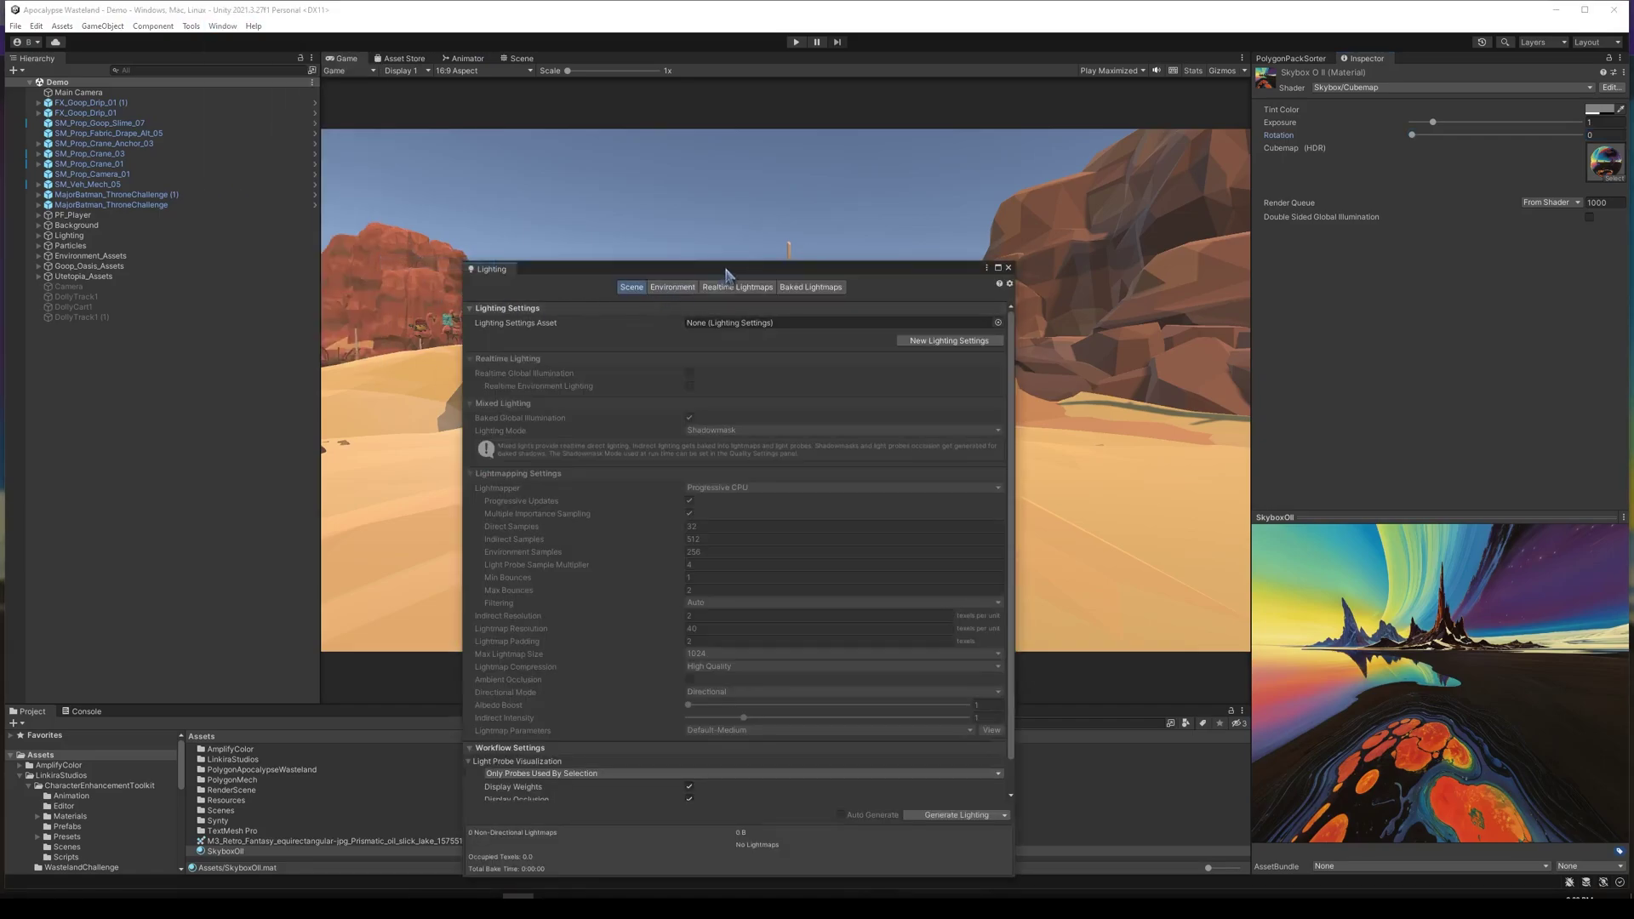
pyautogui.moveTo(722, 271)
pyautogui.mouseDown()
pyautogui.moveTo(861, 141)
pyautogui.moveTo(875, 150)
pyautogui.mouseUp()
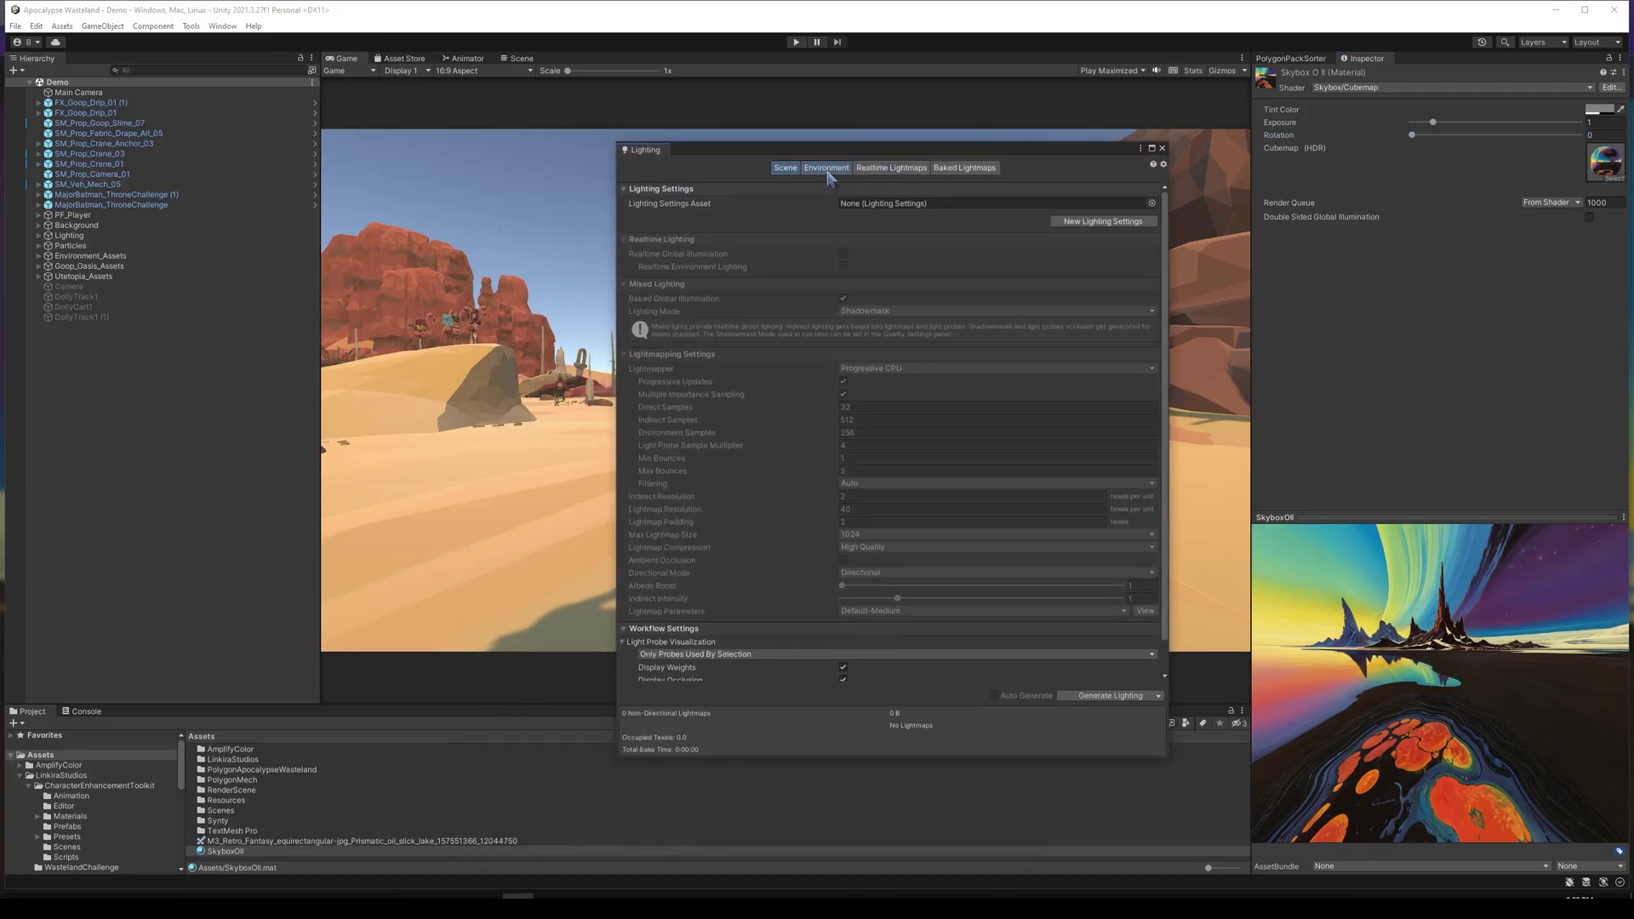
pyautogui.click(827, 170)
pyautogui.click(1160, 204)
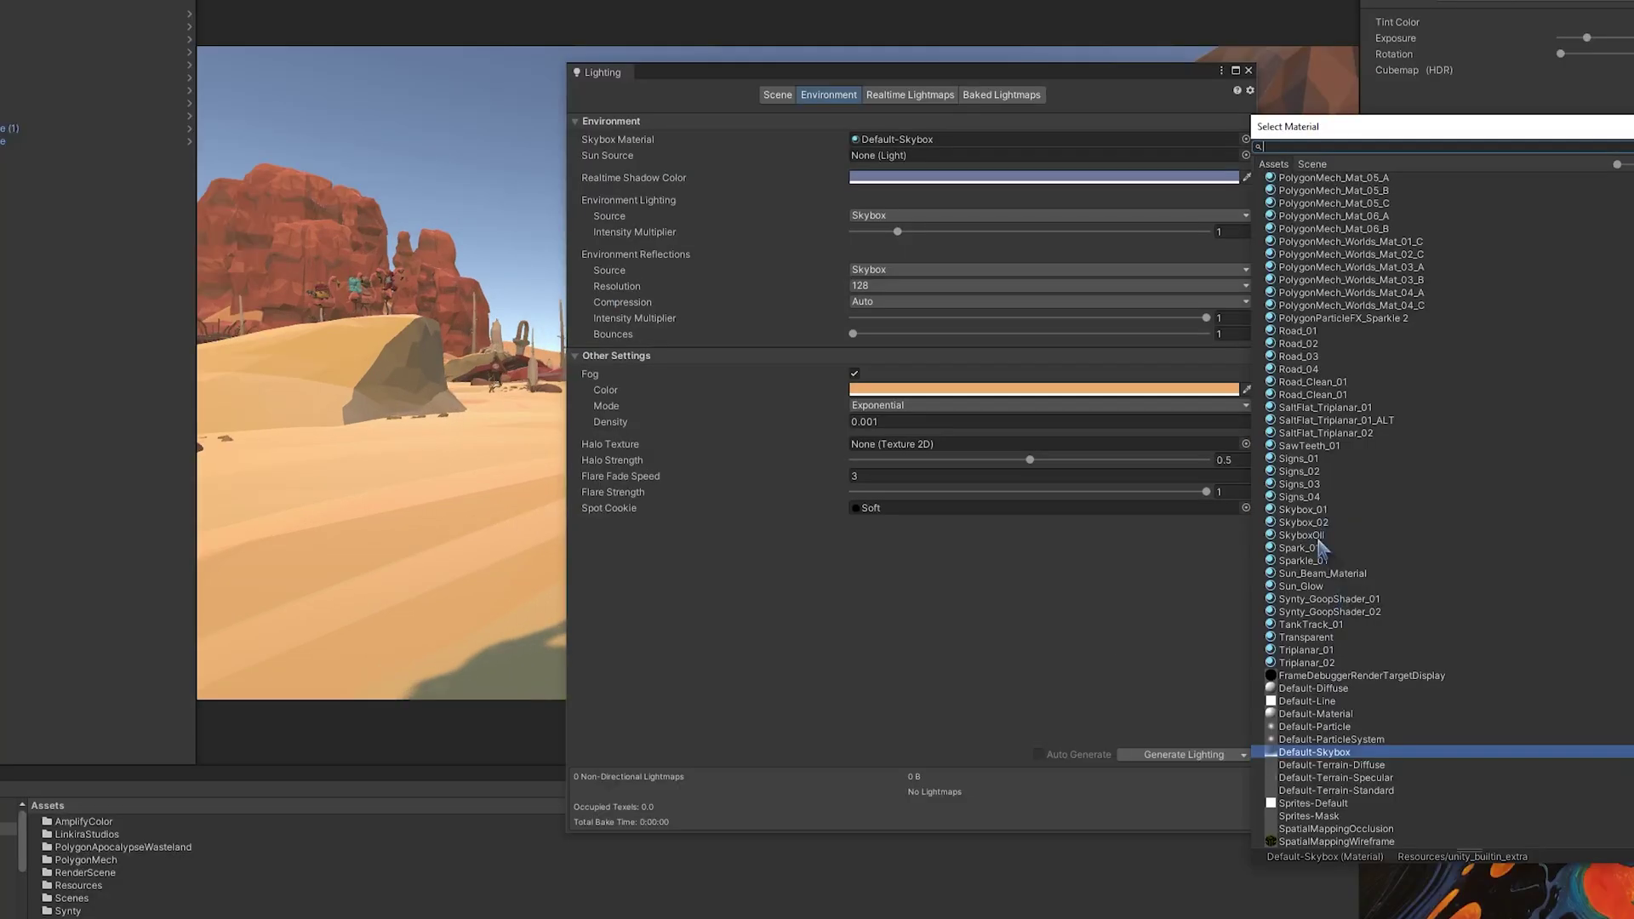
pyautogui.click(1318, 537)
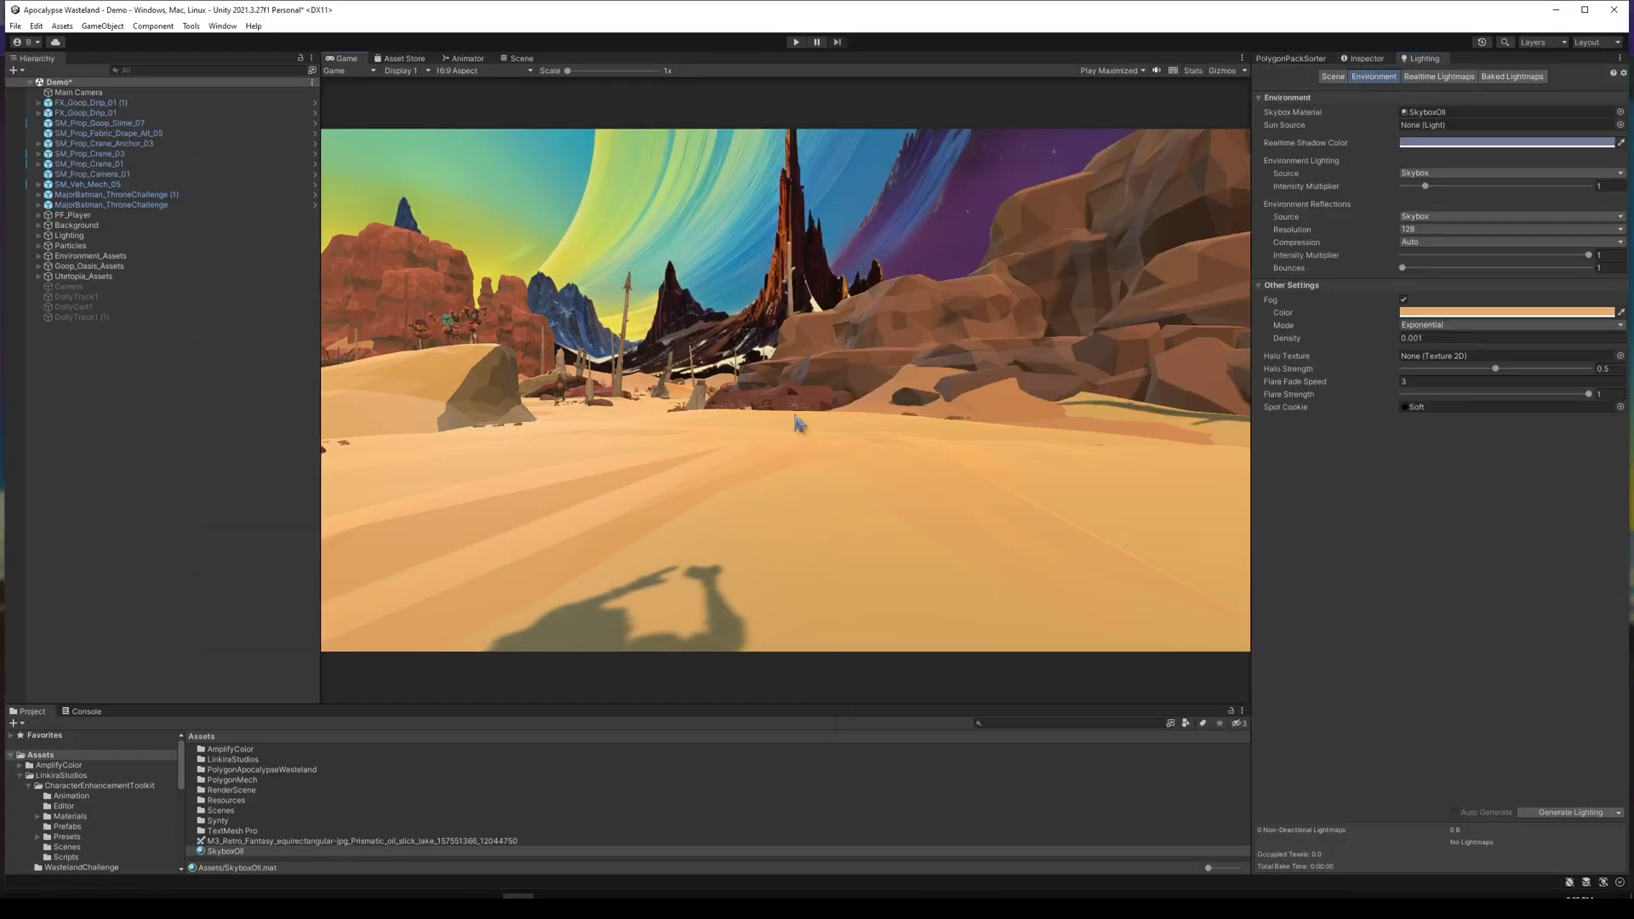
# Step: Play the game and run the character forward under the aurora sky
pyautogui.click(796, 42)
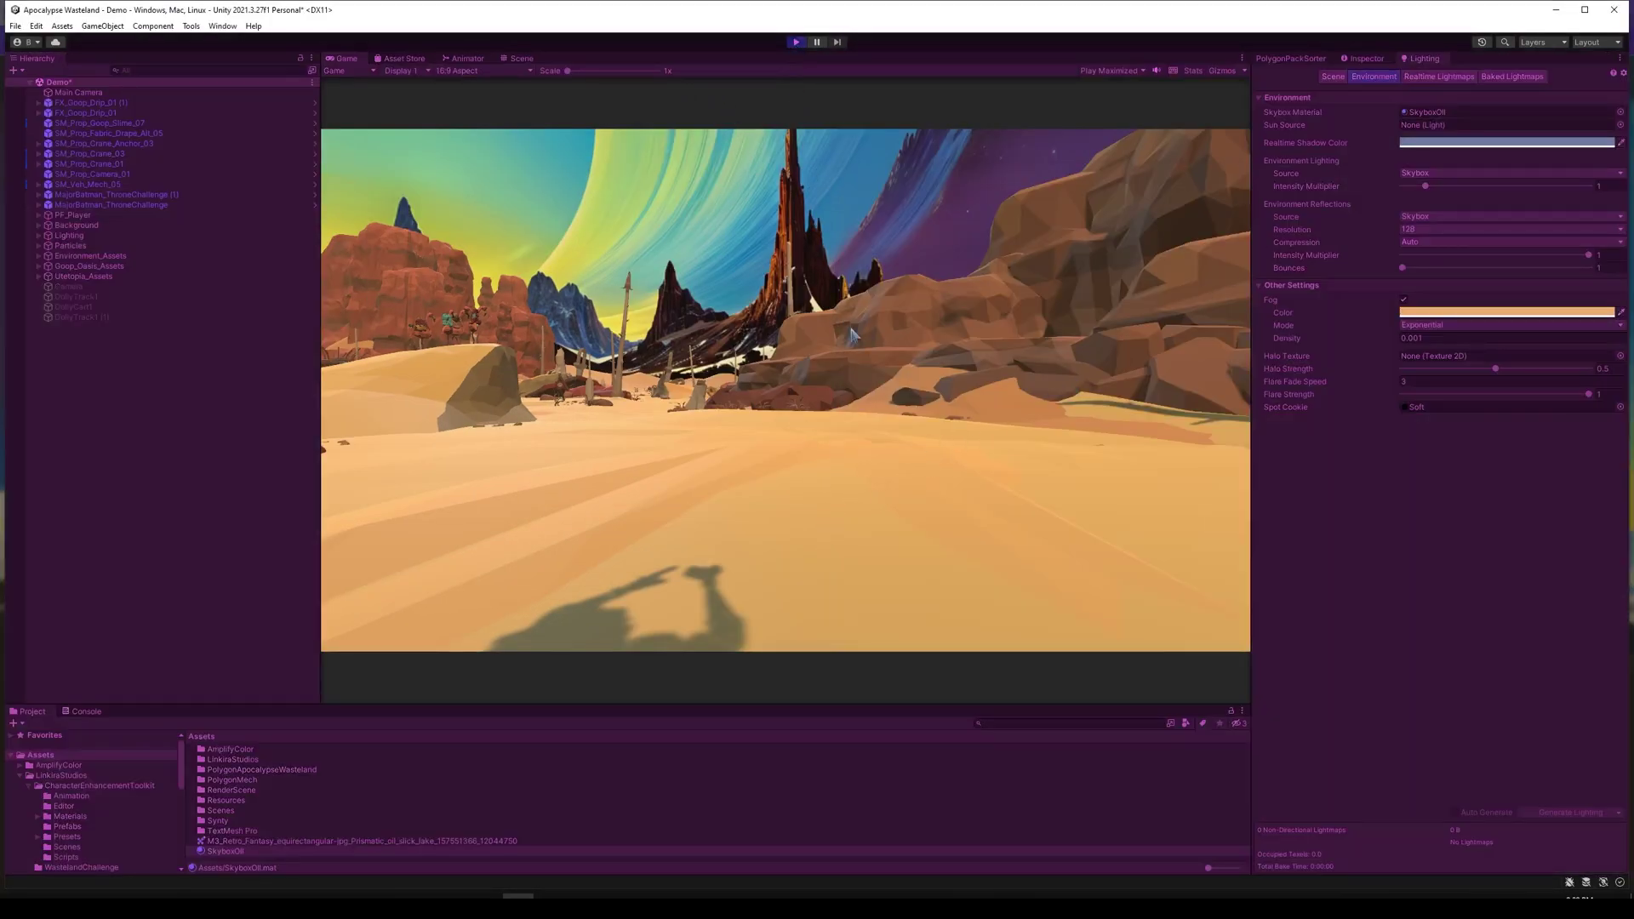
pyautogui.press('w')
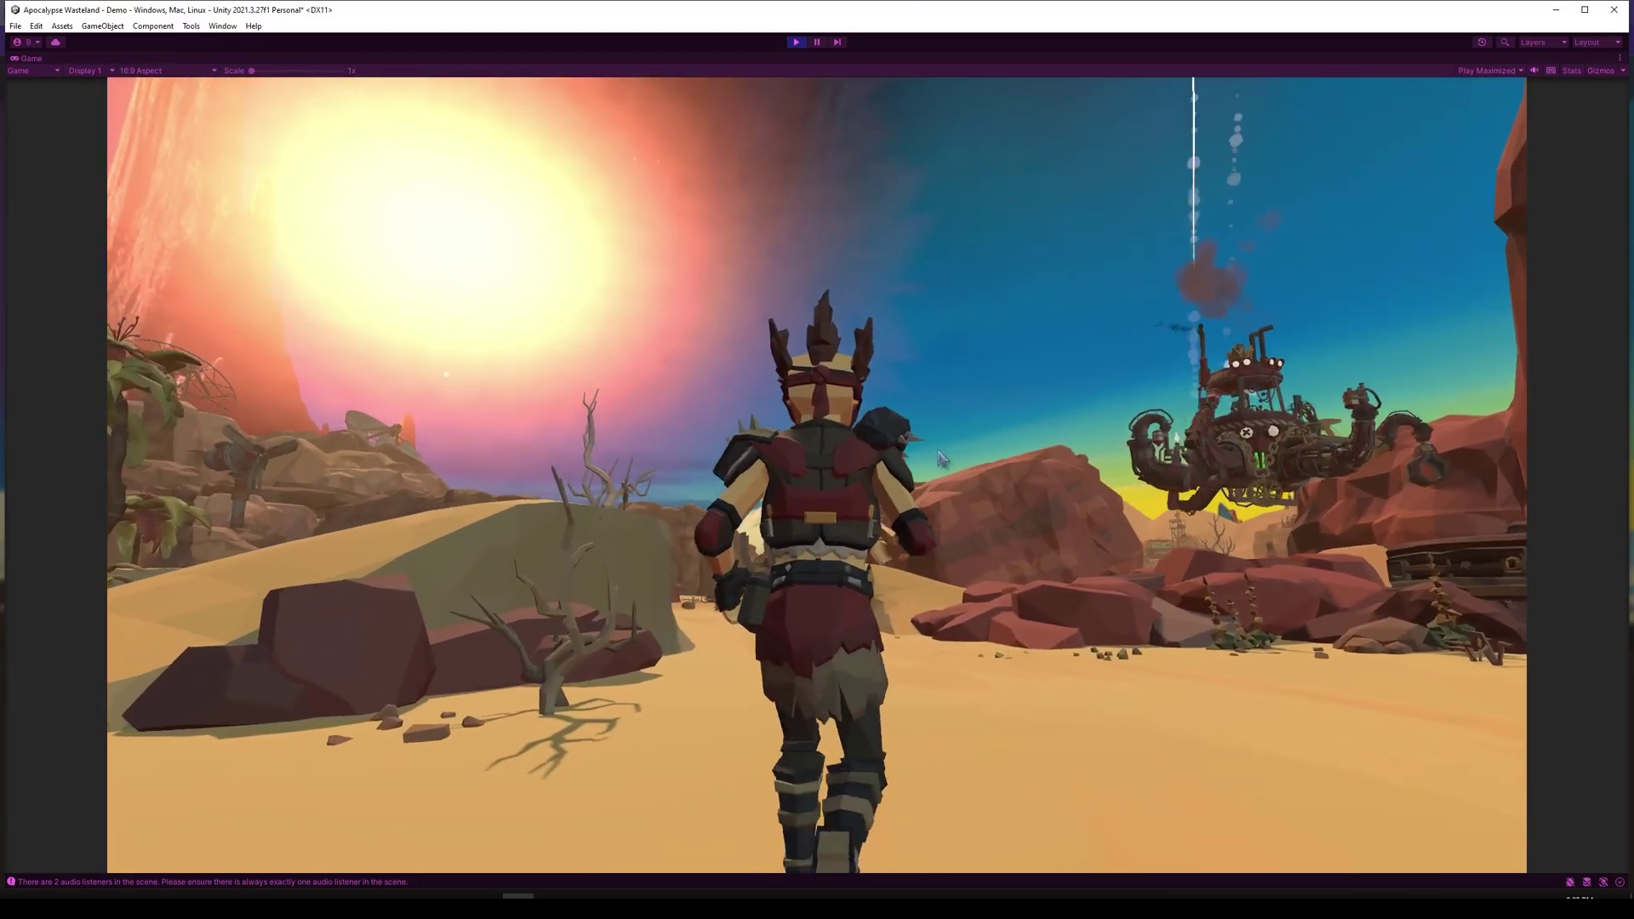
pyautogui.press('w')
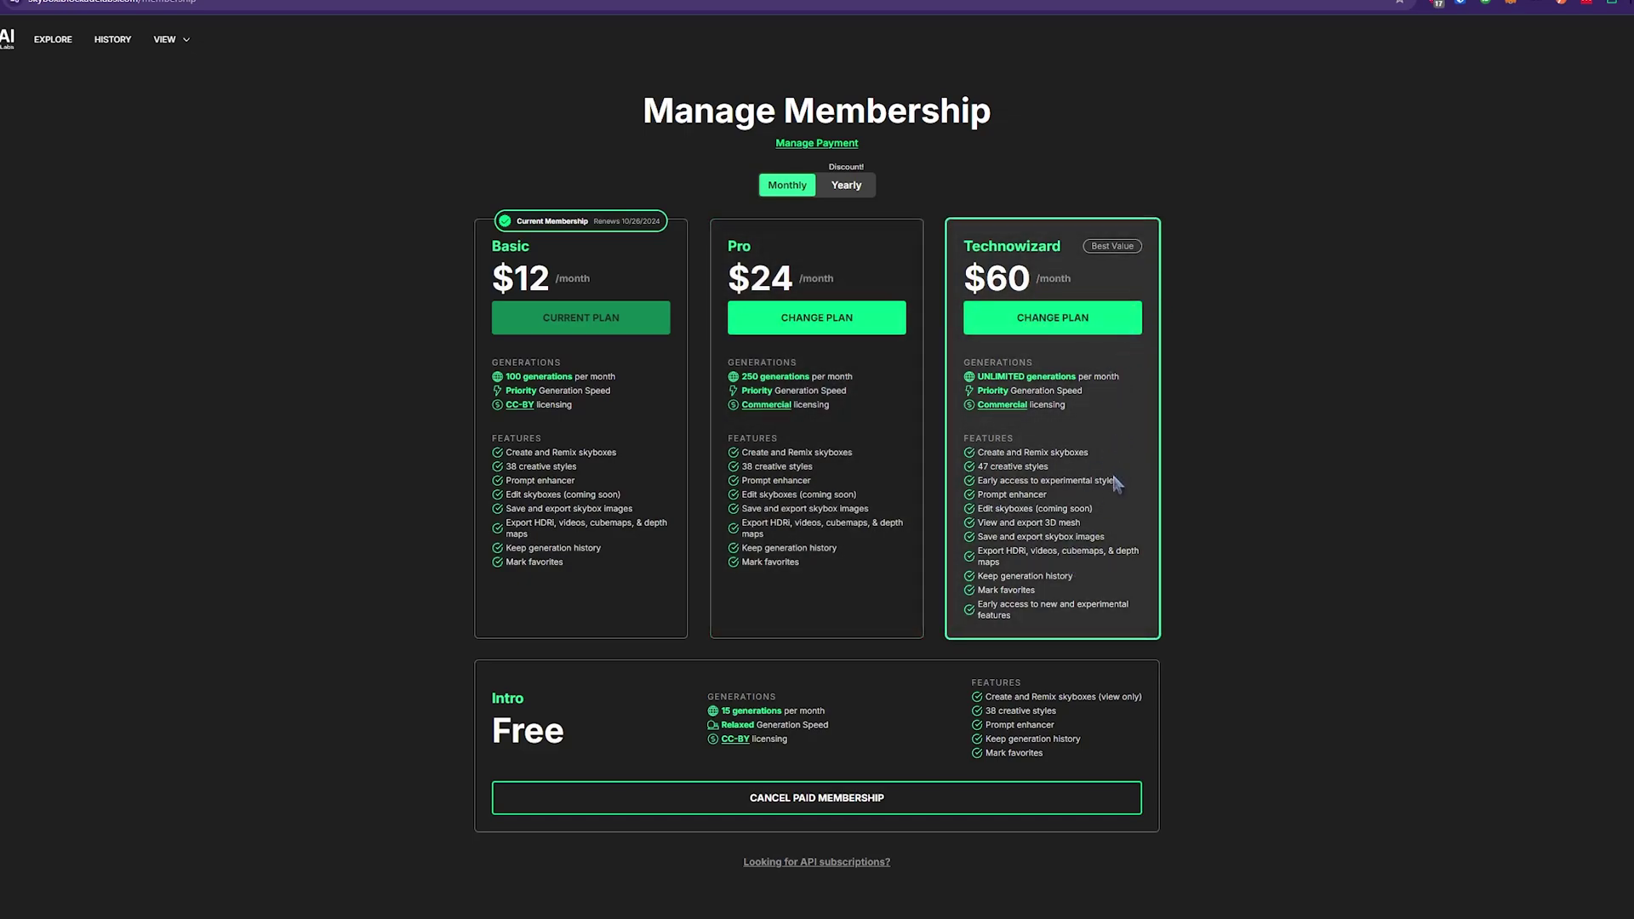
# Step: Highlight the View and export 3D mesh feature among the membership plan benefits
pyautogui.moveTo(1080, 524); pyautogui.dragTo(983, 533)
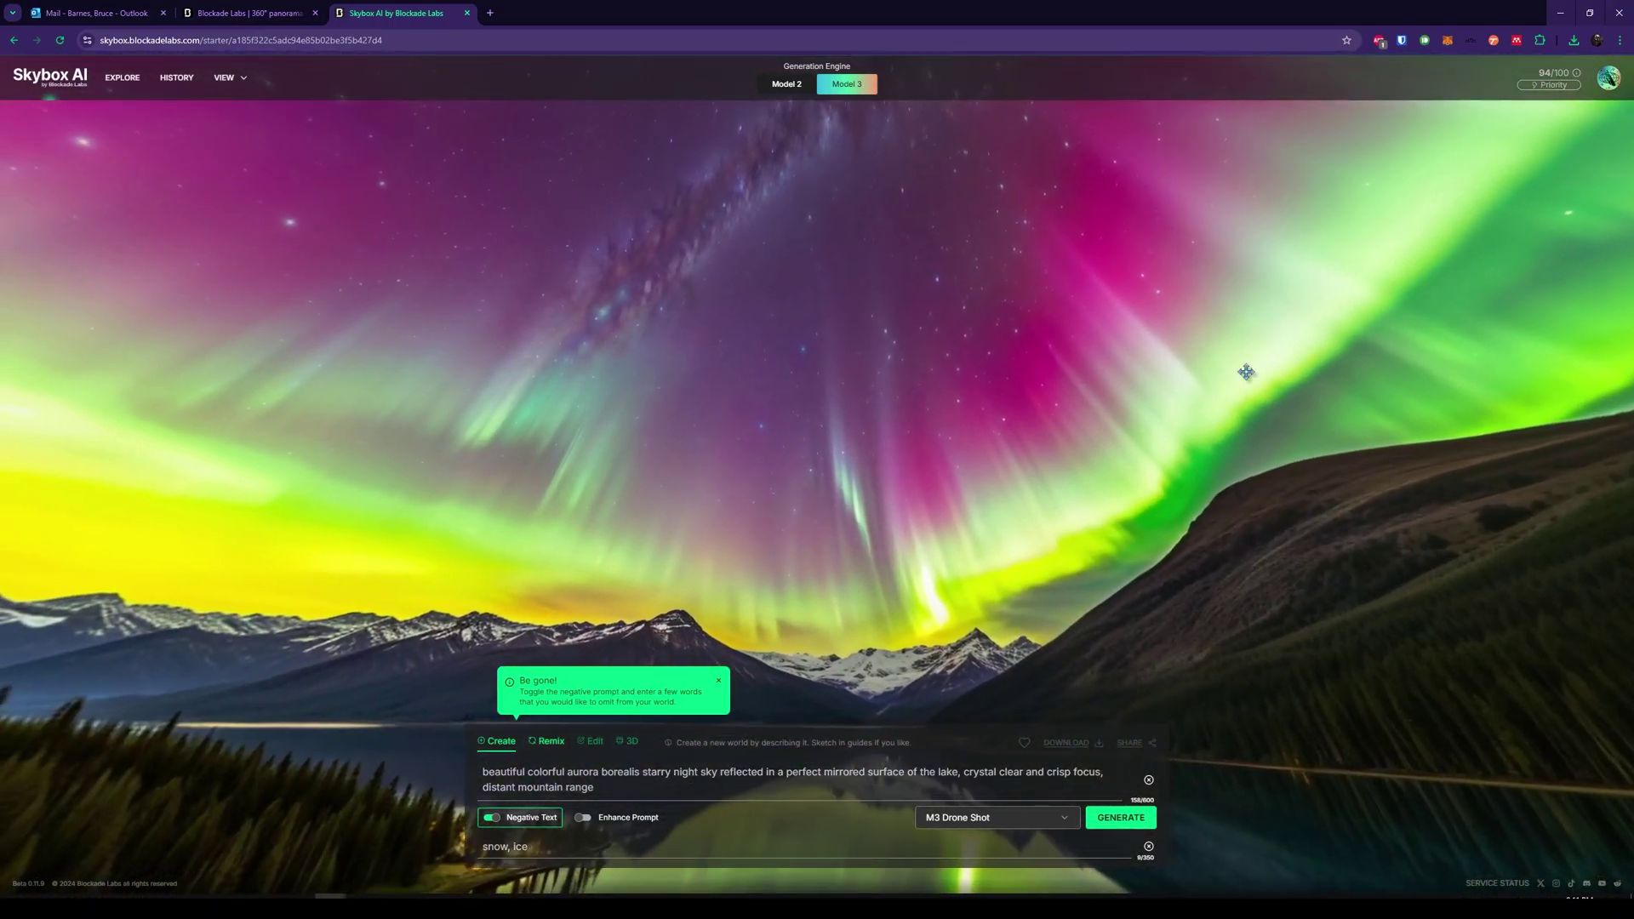
# Step: Close the Skybox AI tab and scroll the Blockade Labs homepage to its 'Create a Virtual Space in Seconds' feature cards
pyautogui.hotkey('ctrl', 'w')
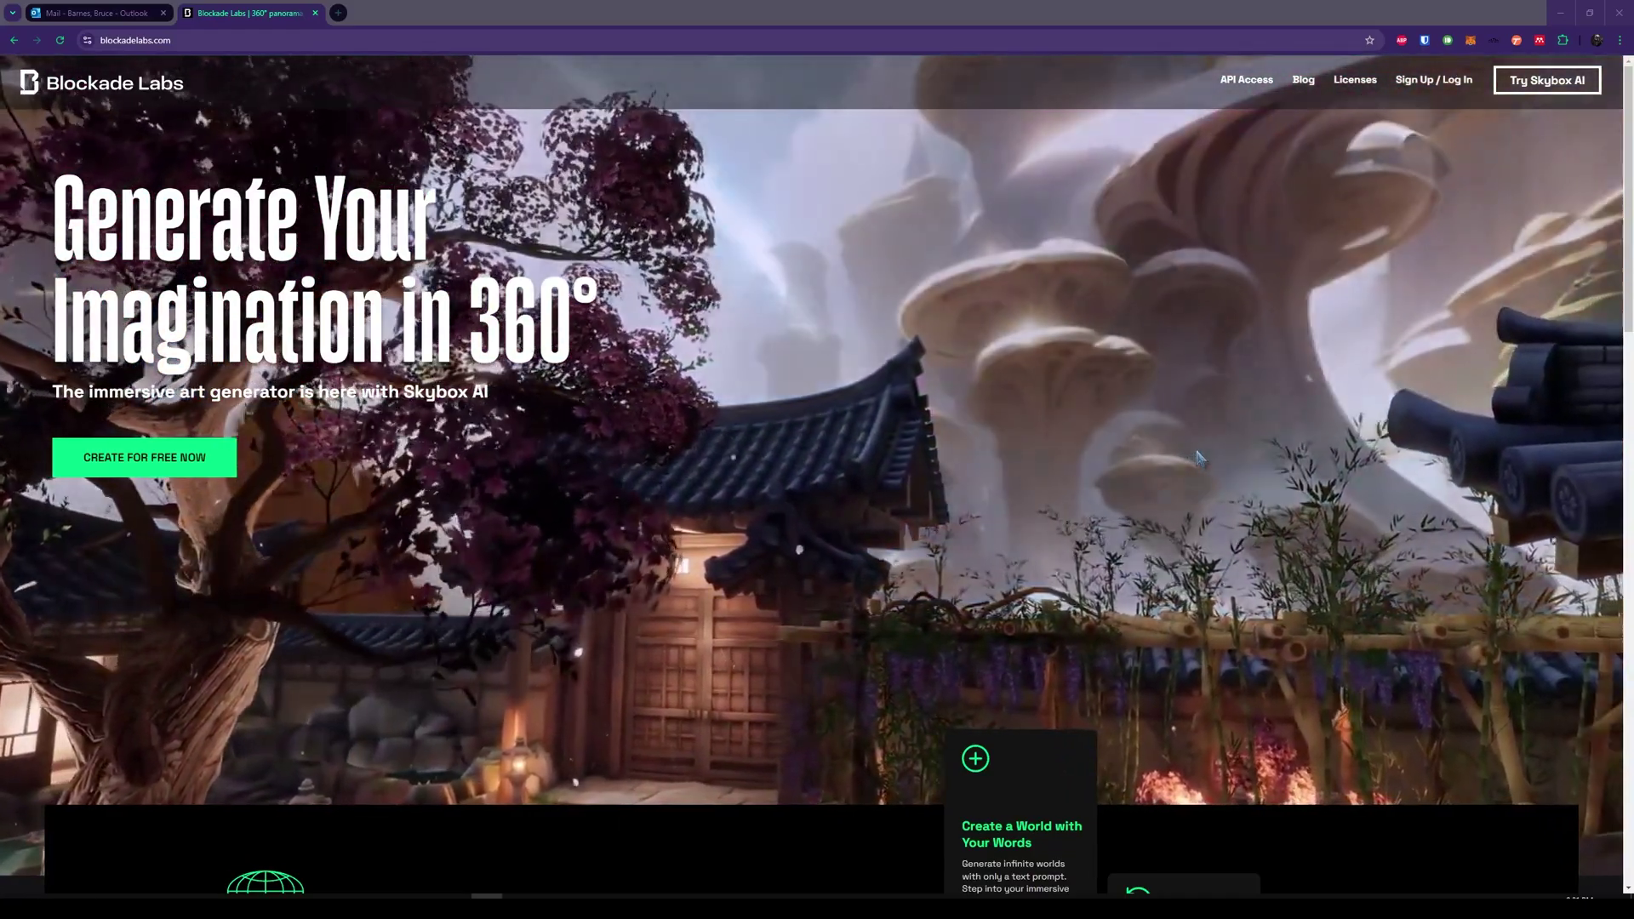
pyautogui.scroll(-5, 1194, 460)
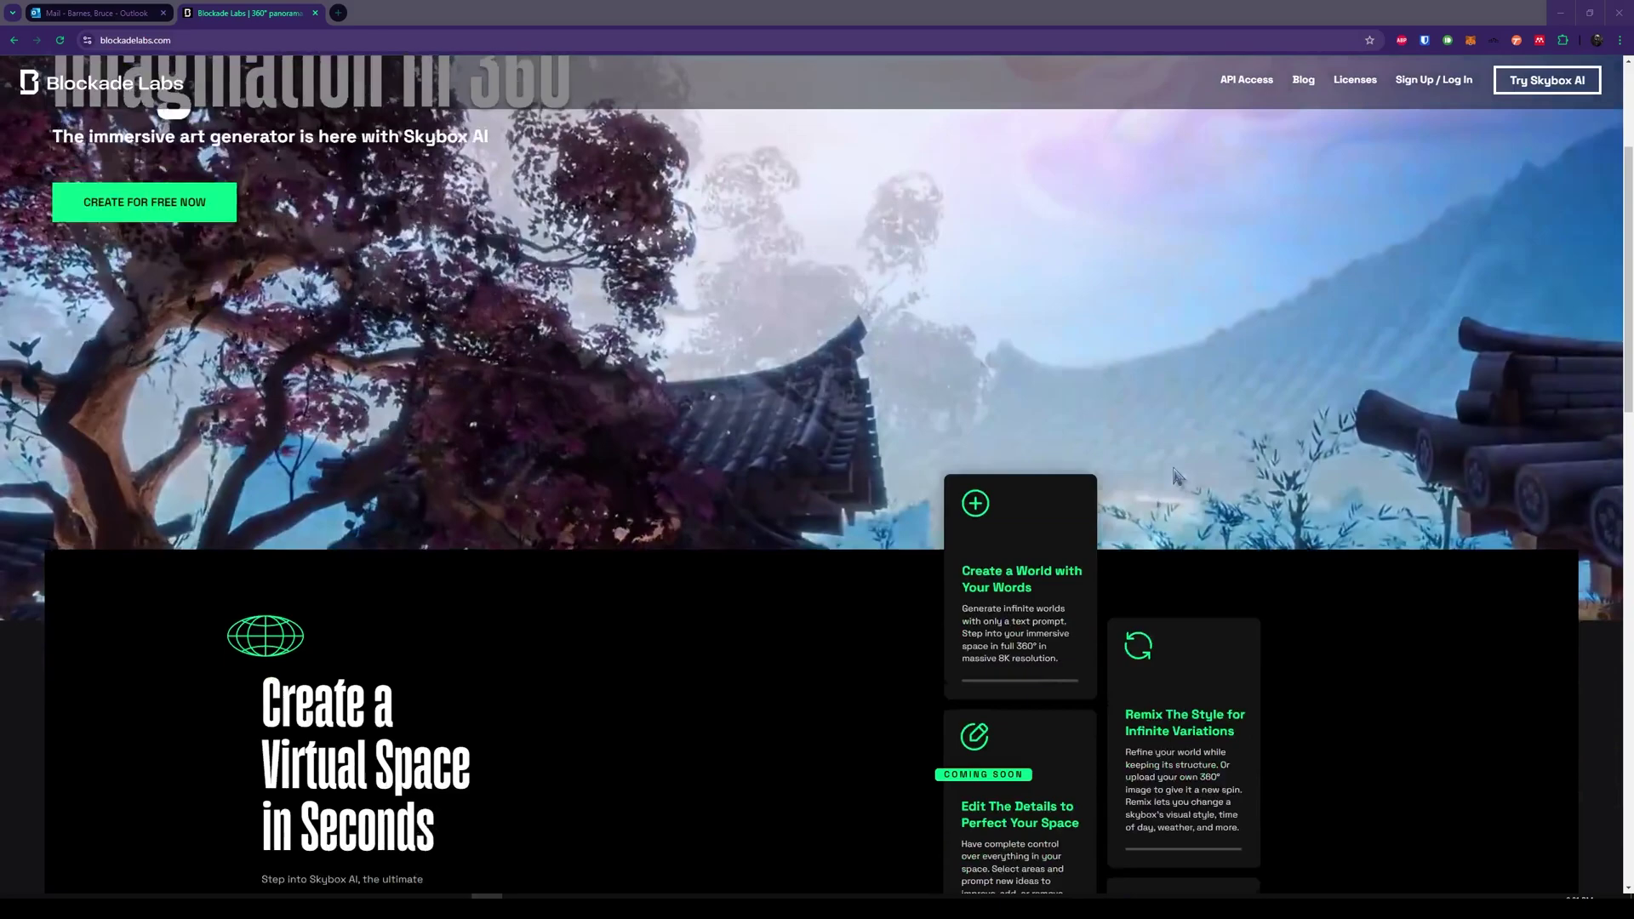
pyautogui.scroll(-4, 1176, 475)
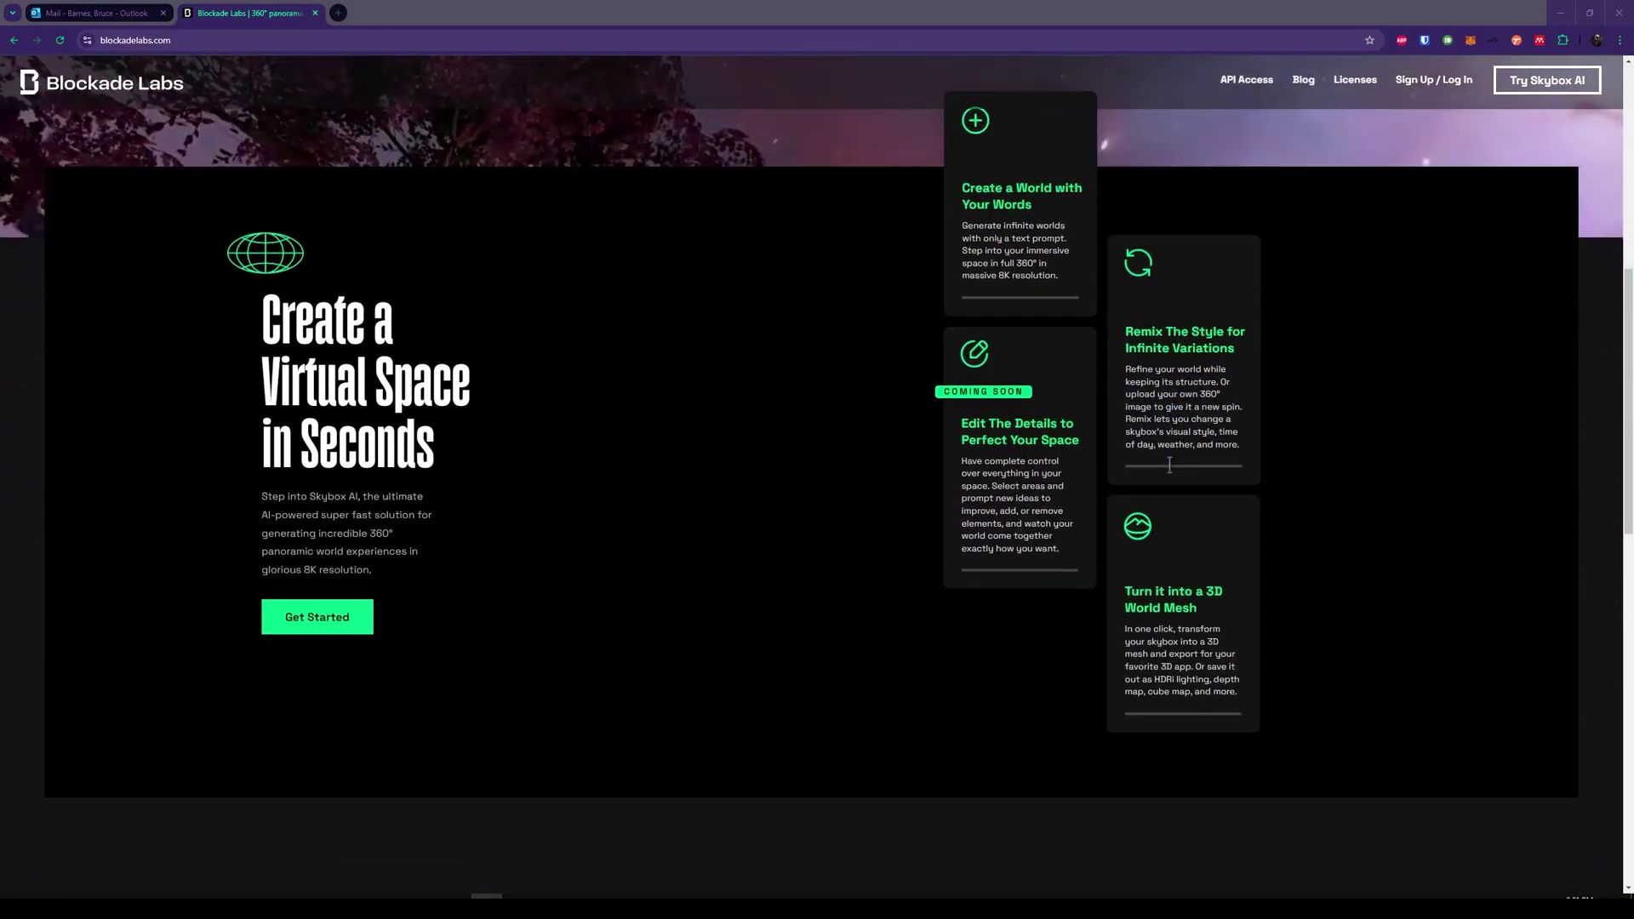